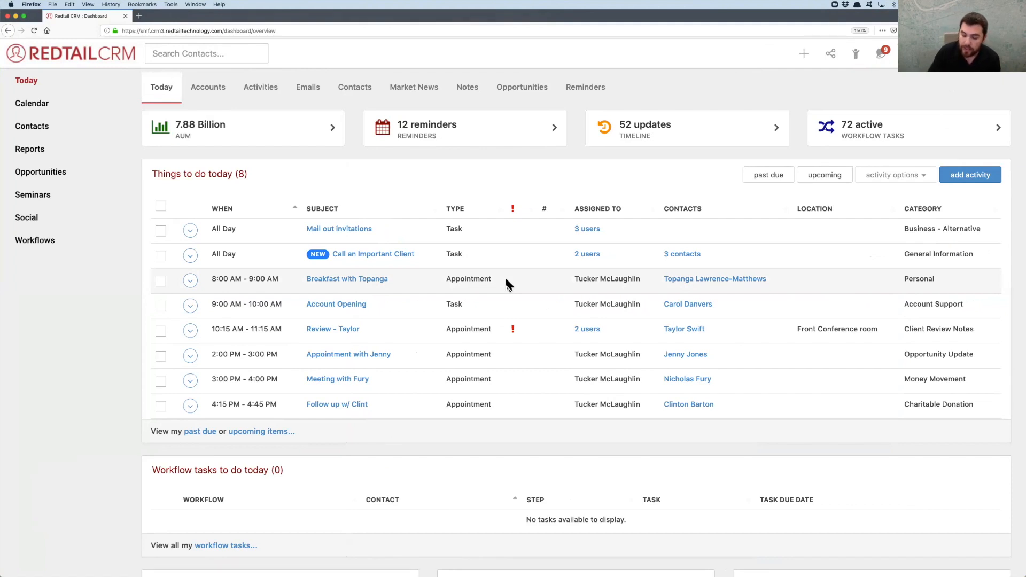
# - Open the database lists management page from the account management settings
pyautogui.click(912, 53)
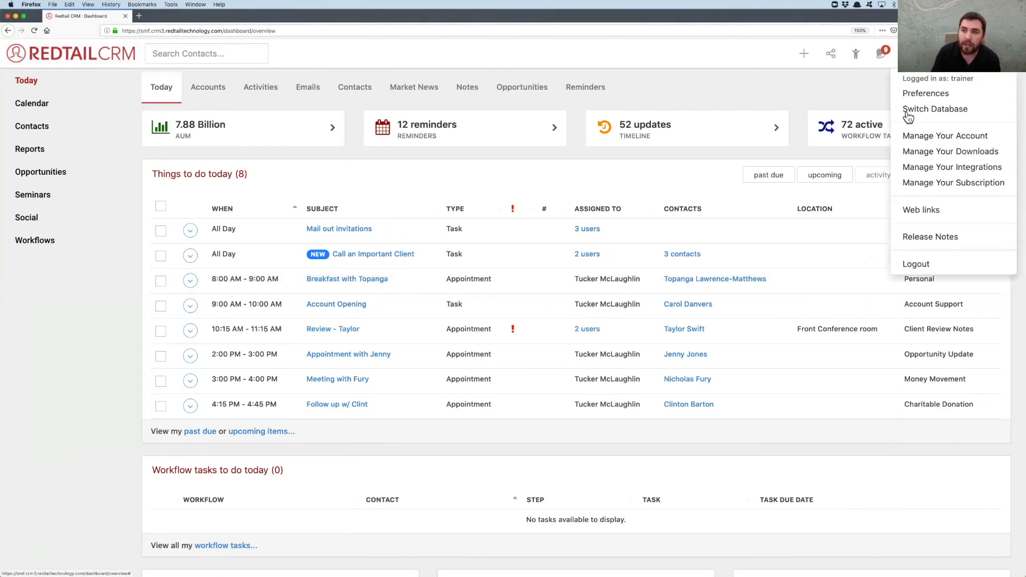
pyautogui.click(945, 137)
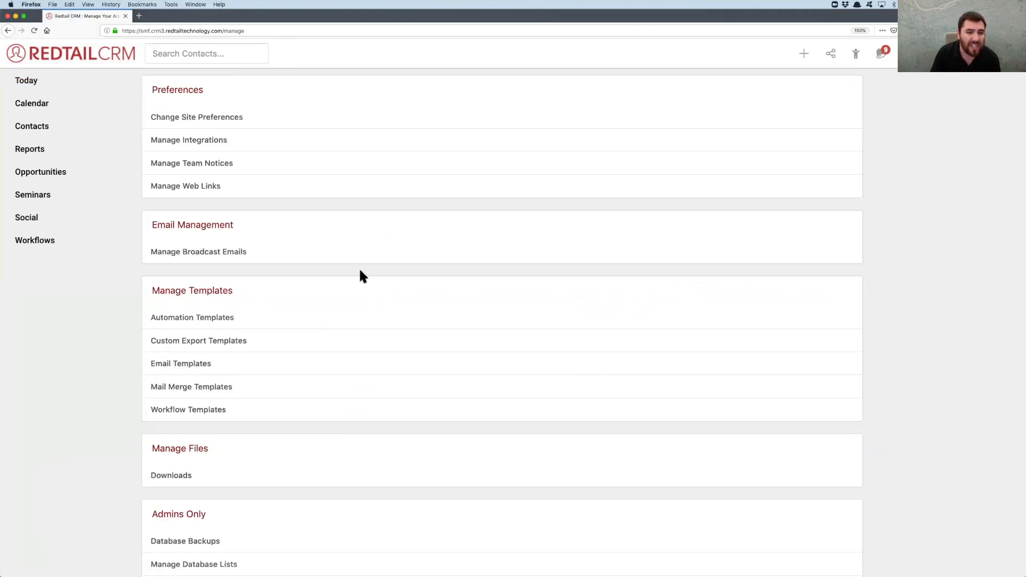
pyautogui.scroll(-2, 360, 272)
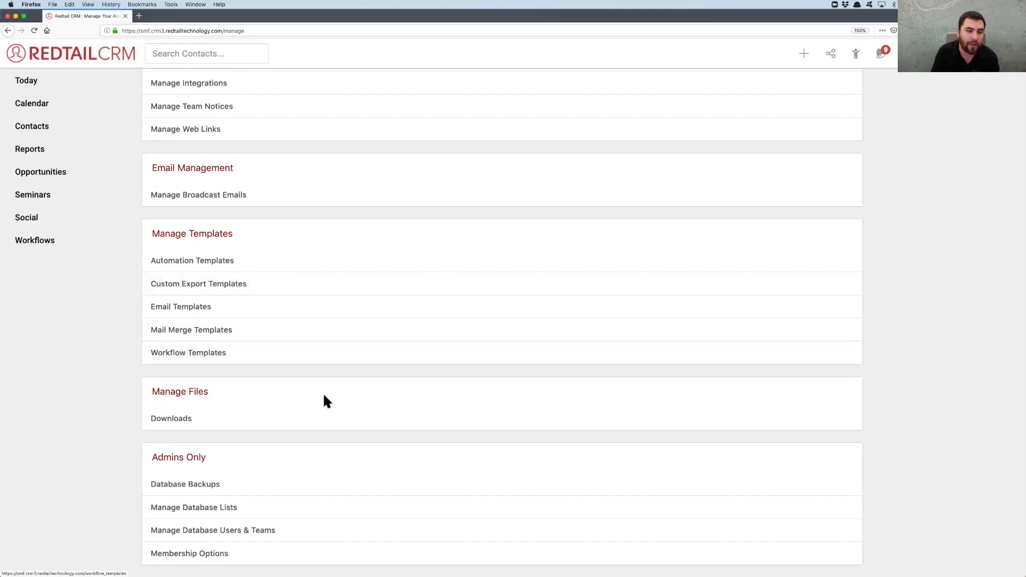
pyautogui.click(188, 512)
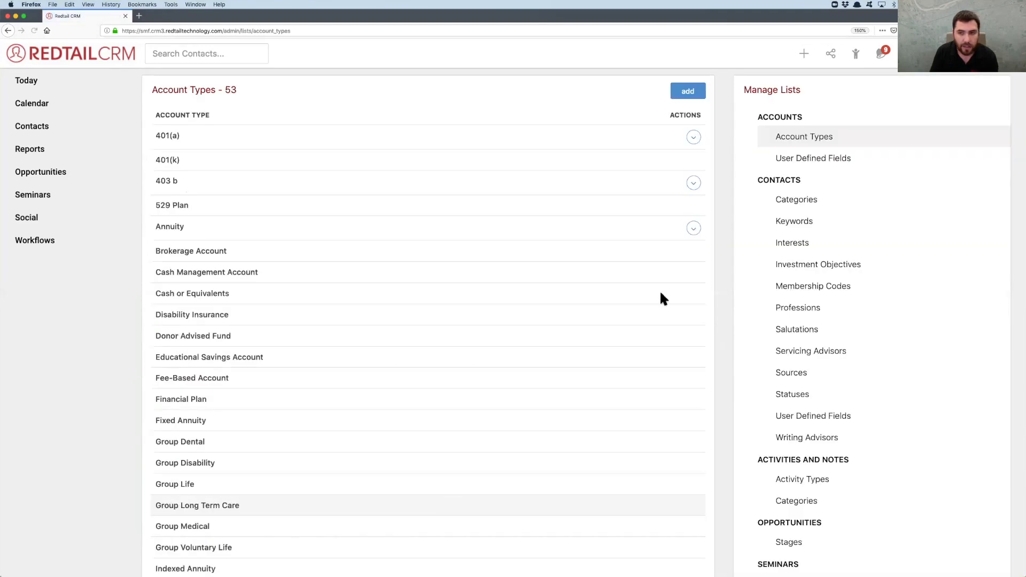
# - Review the contact Keywords list through to its end, highlighting the Inherited IRA keyword
pyautogui.click(791, 222)
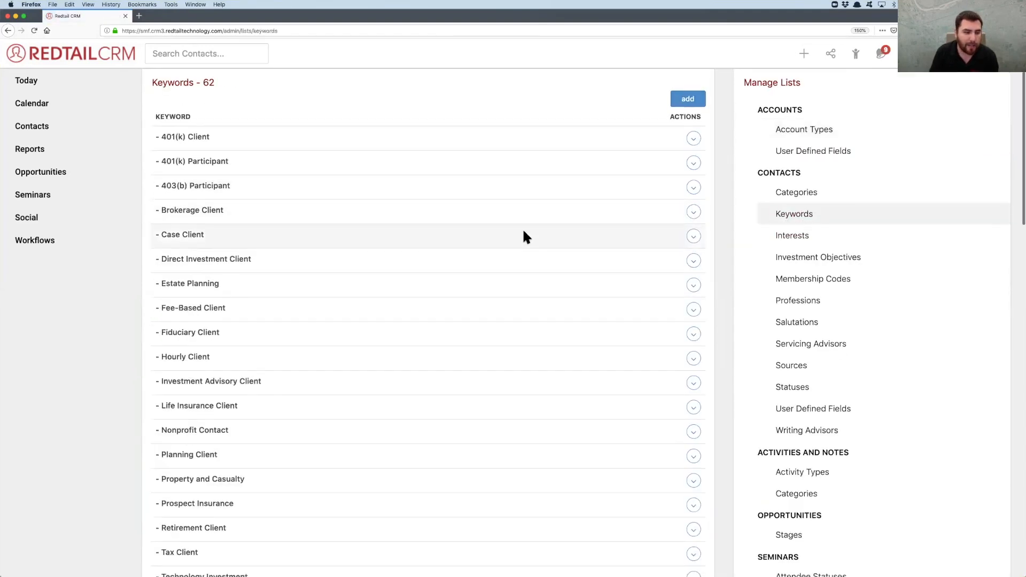
pyautogui.scroll(-5, 522, 227)
pyautogui.scroll(-12, 523, 232)
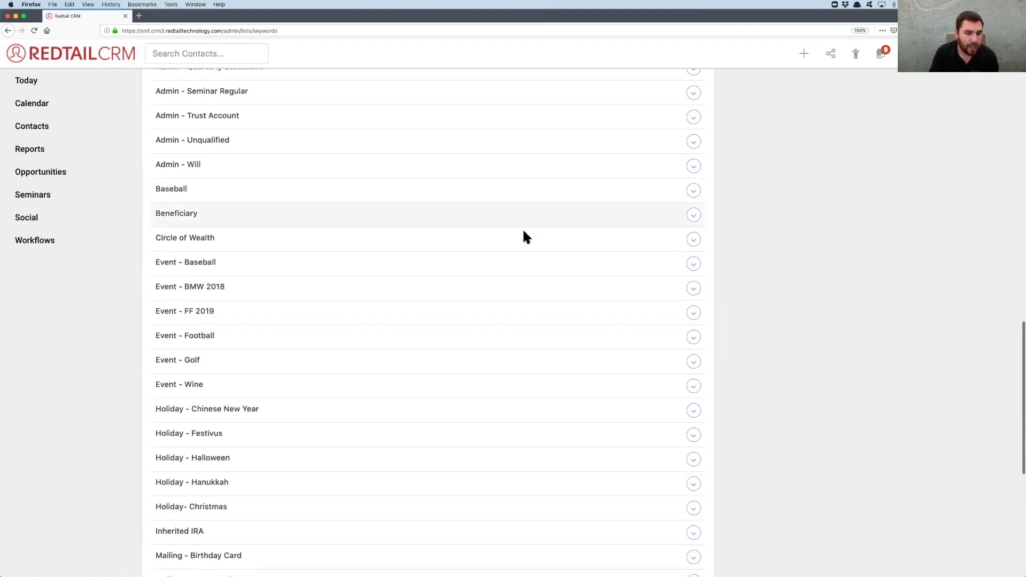
pyautogui.scroll(-3, 523, 235)
pyautogui.moveTo(204, 212); pyautogui.dragTo(142, 215)
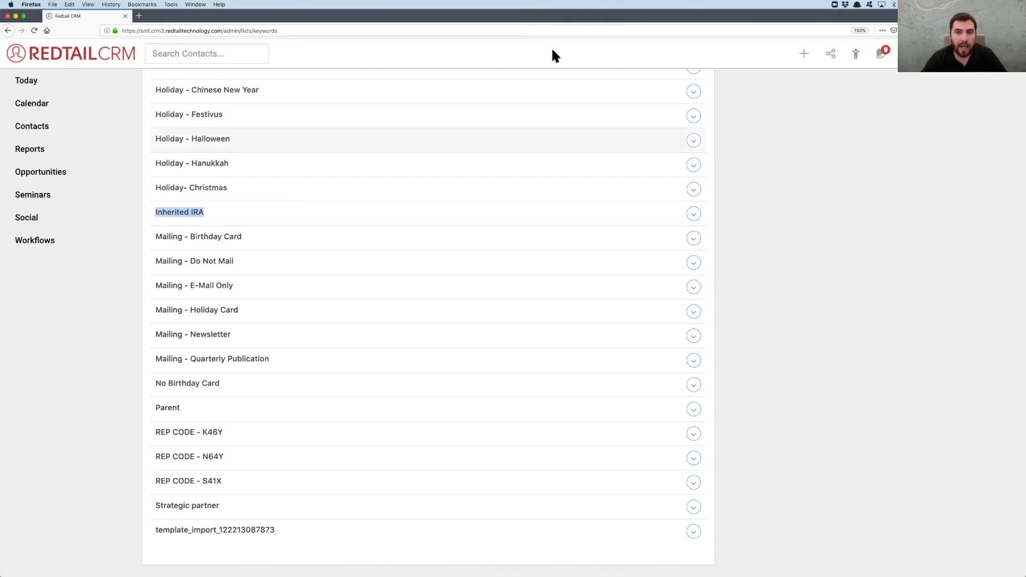
pyautogui.scroll(10, 687, 248)
pyautogui.scroll(3, 689, 247)
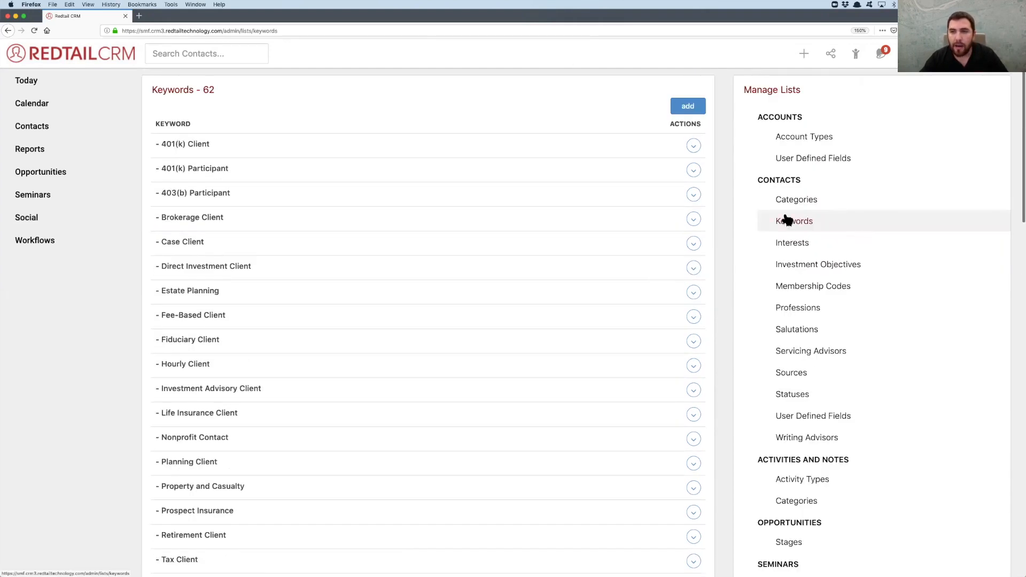
# - Review the contact User Defined Fields list, including the RMD fields at its end
pyautogui.click(797, 418)
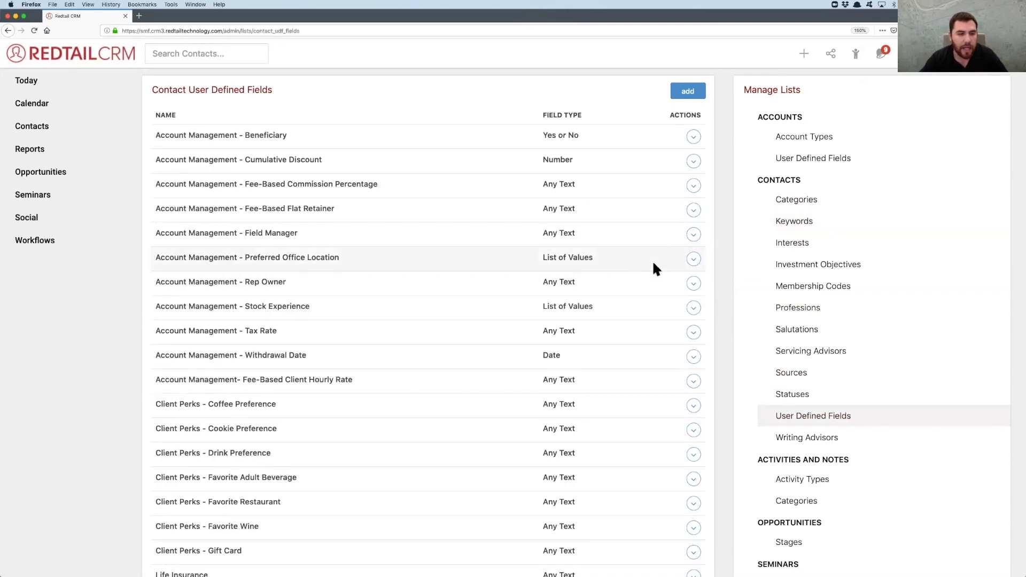
pyautogui.scroll(-10, 654, 265)
pyautogui.scroll(-2, 653, 263)
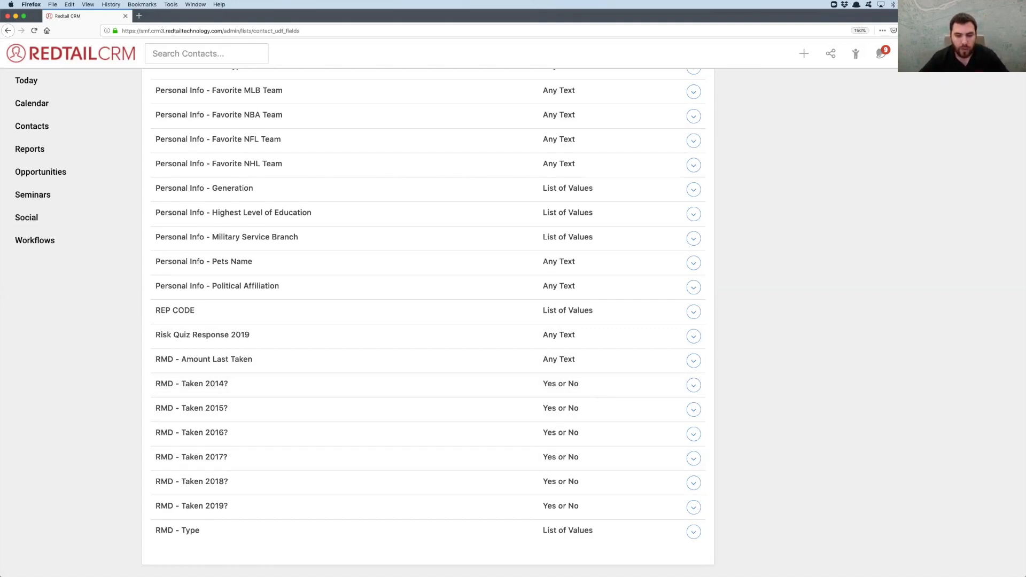
pyautogui.scroll(15, 602, 359)
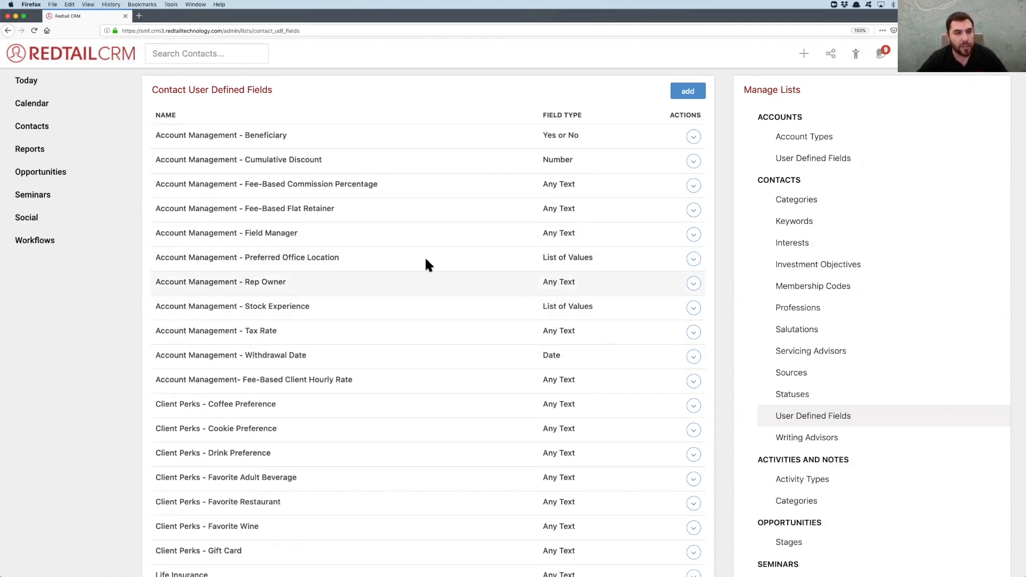
# - Open the Contacts By RMD report from the contact reports
pyautogui.click(45, 156)
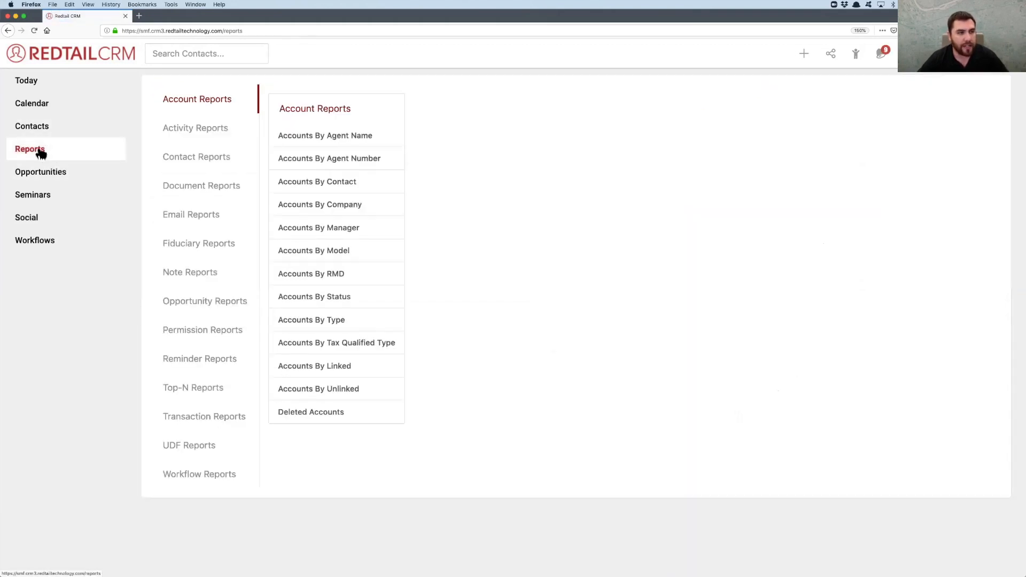
pyautogui.click(200, 160)
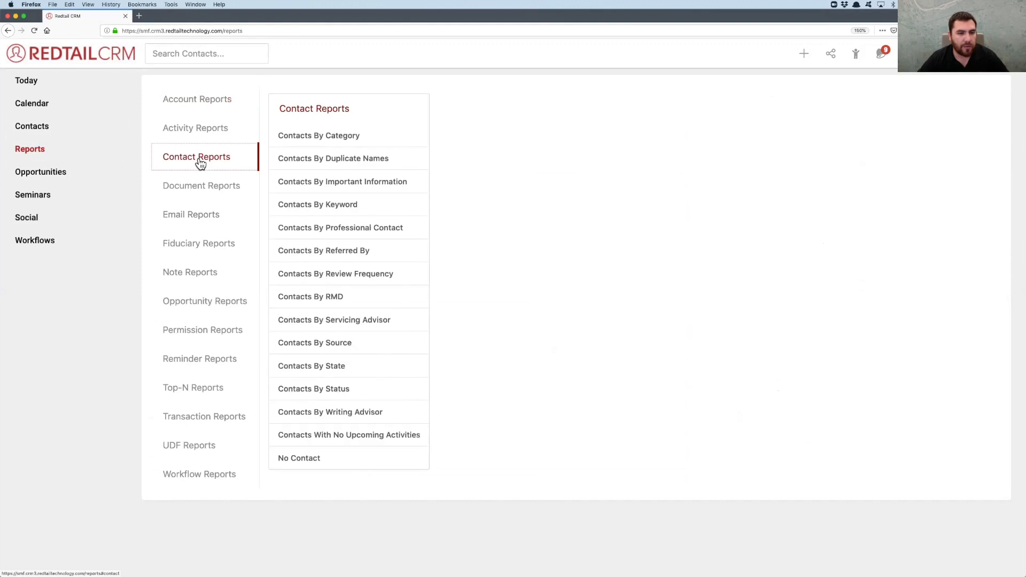
pyautogui.click(316, 299)
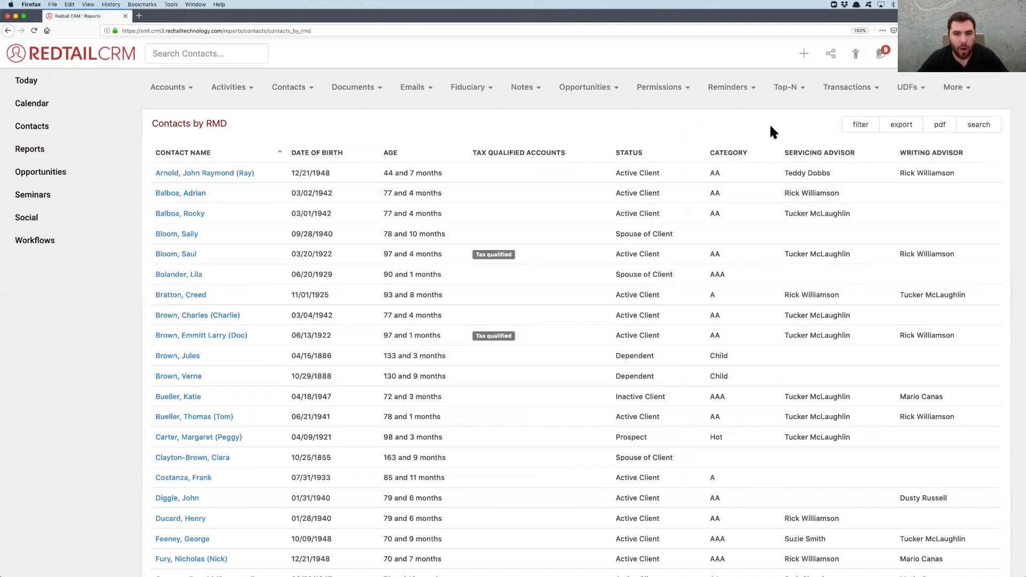
# - Set the RMD report's contact status filter to Active Client only
pyautogui.click(868, 129)
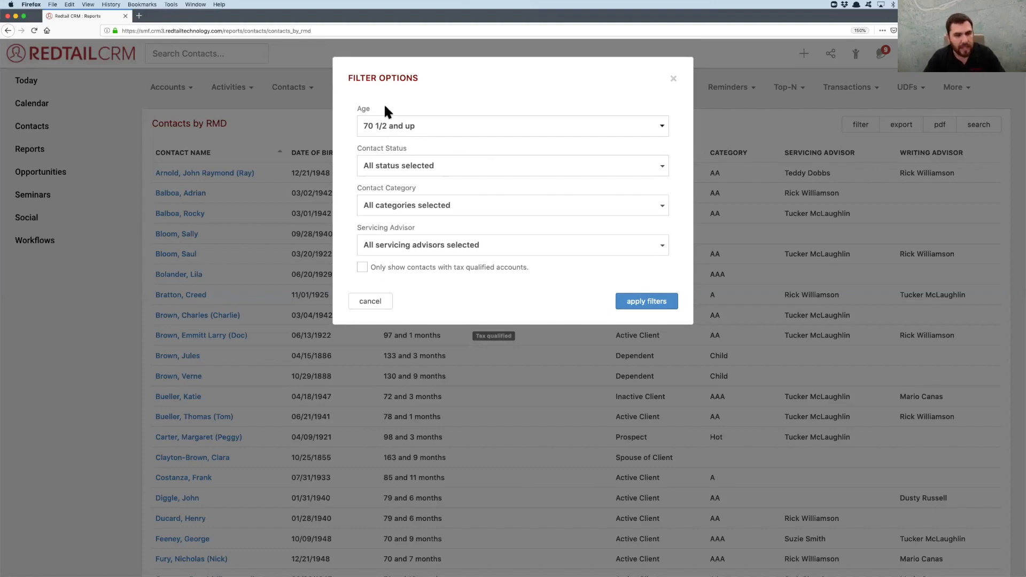
pyautogui.click(399, 172)
pyautogui.click(391, 207)
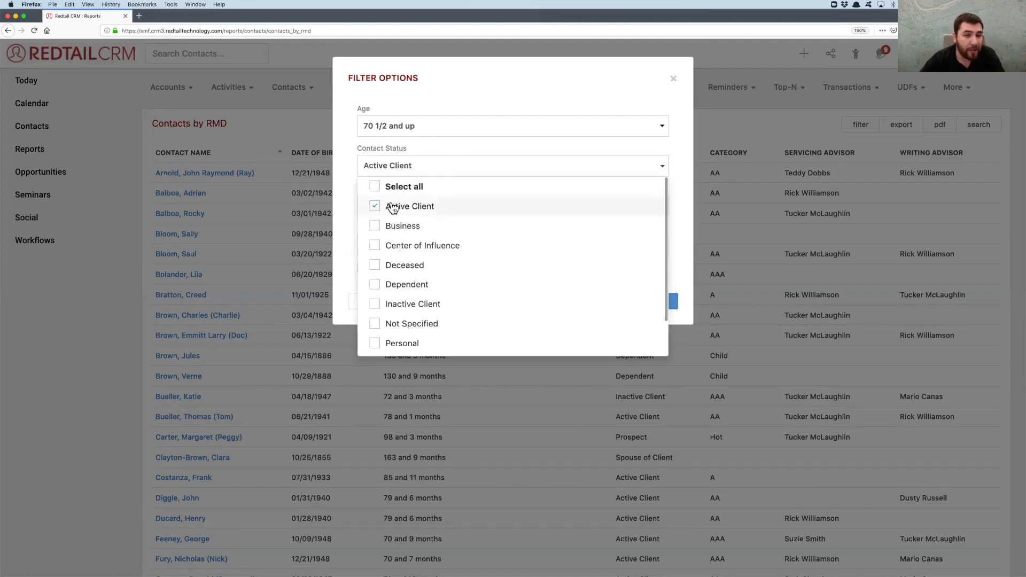
pyautogui.click(348, 206)
pyautogui.click(414, 168)
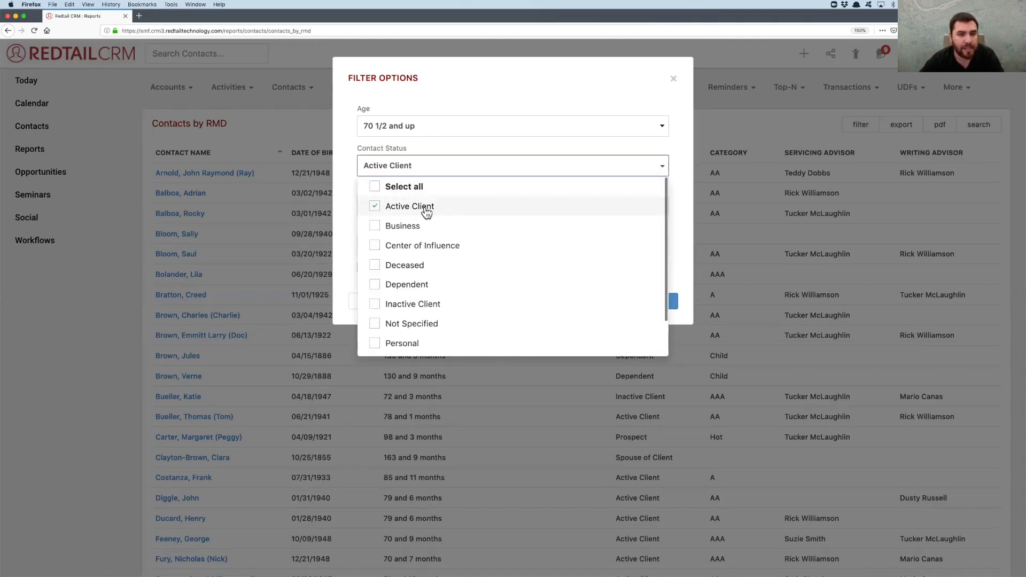
pyautogui.click(346, 202)
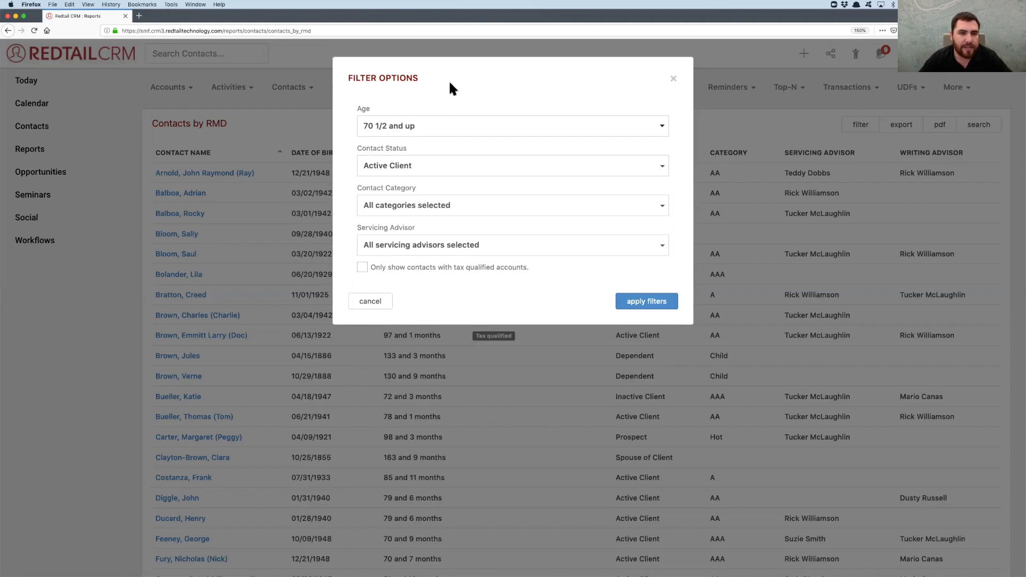
# - Set the contact category filter to A, AA and AAA, keep all servicing advisors, and apply the filters
pyautogui.click(419, 206)
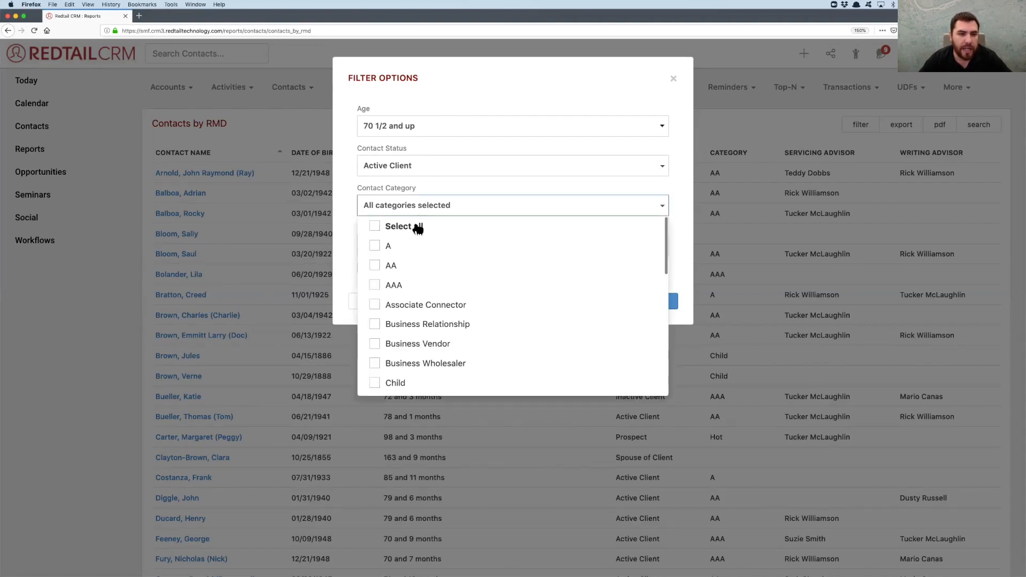
pyautogui.click(392, 287)
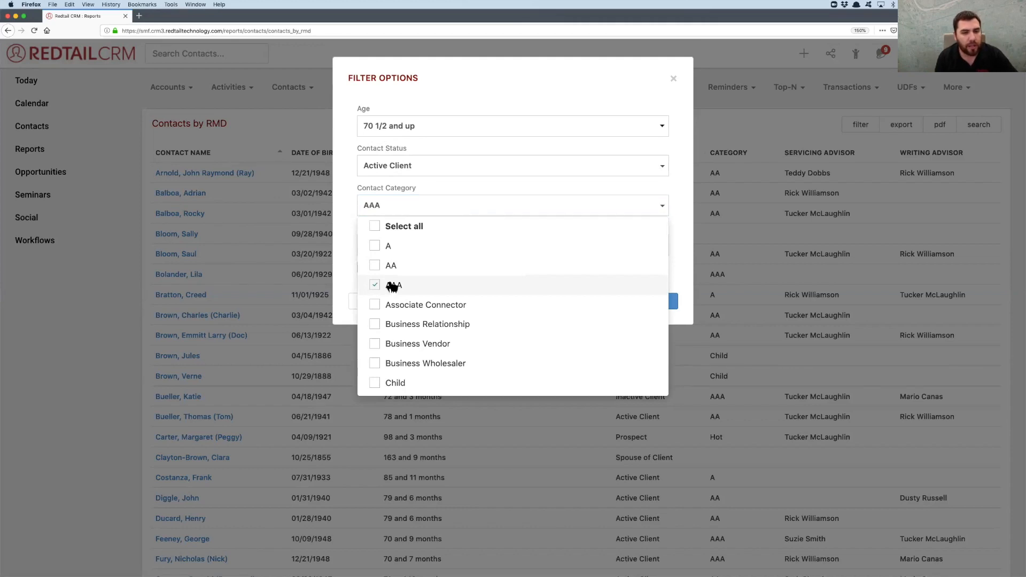
pyautogui.click(390, 265)
pyautogui.click(384, 251)
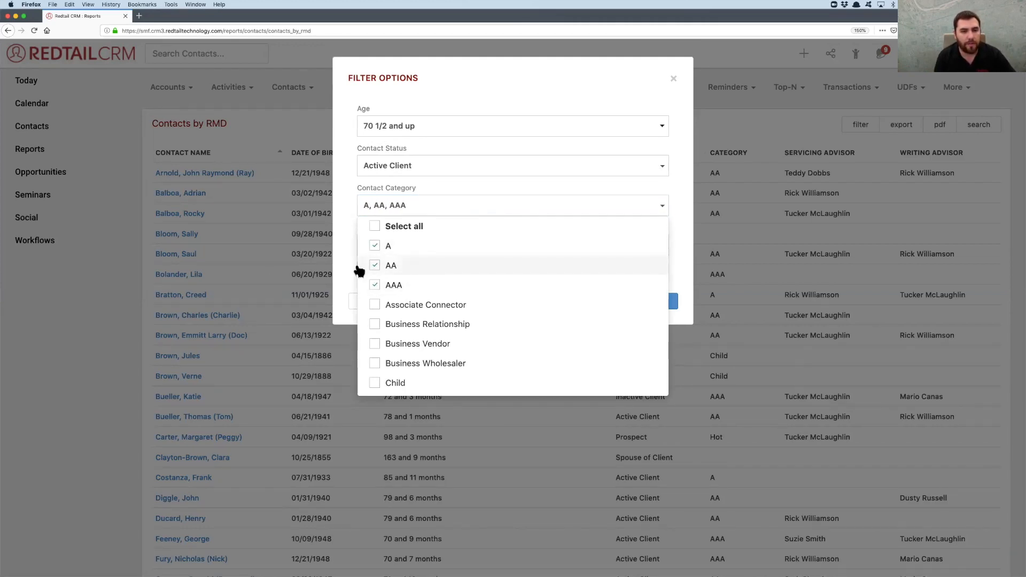
pyautogui.click(346, 270)
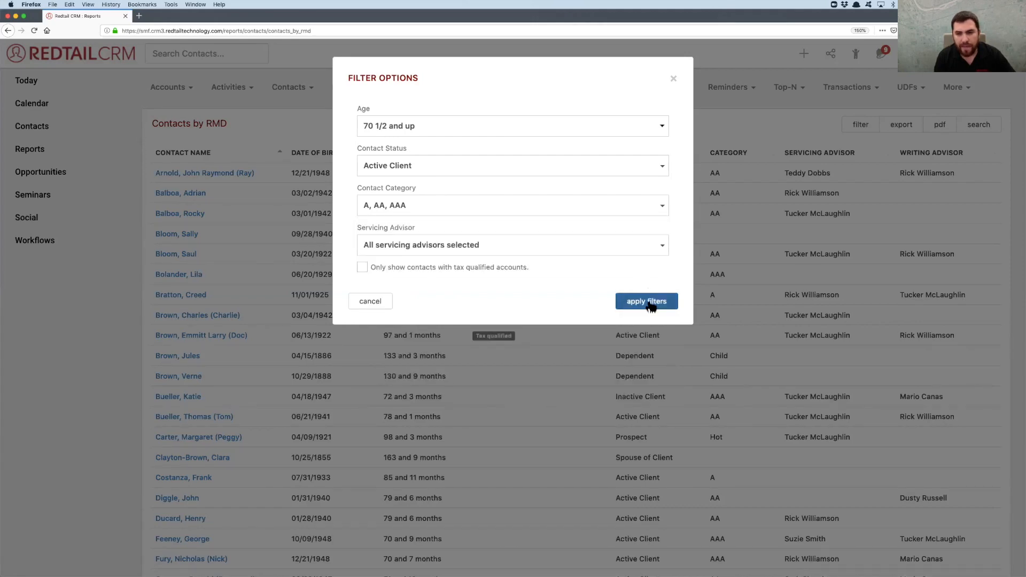
pyautogui.click(553, 251)
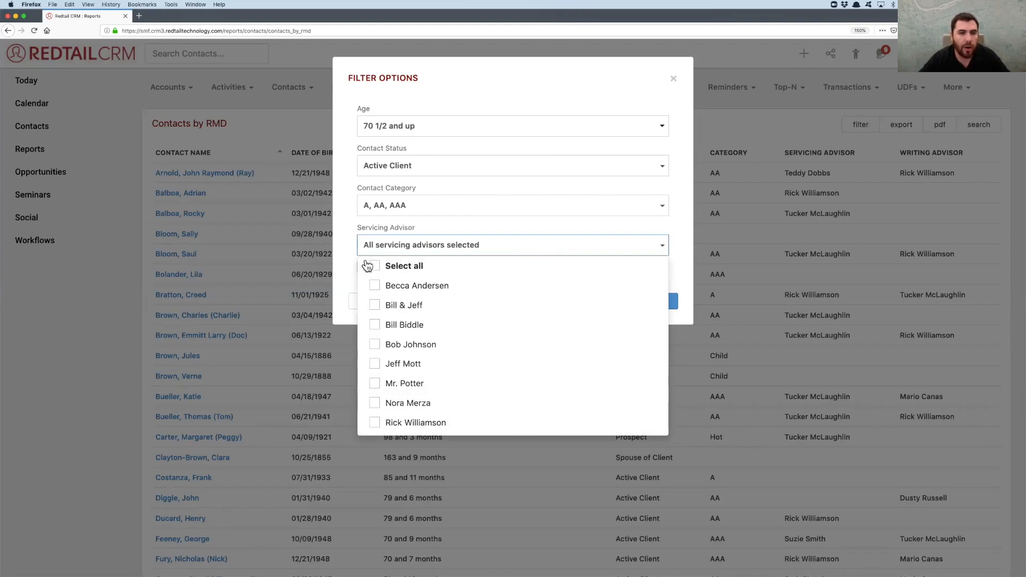
pyautogui.click(388, 248)
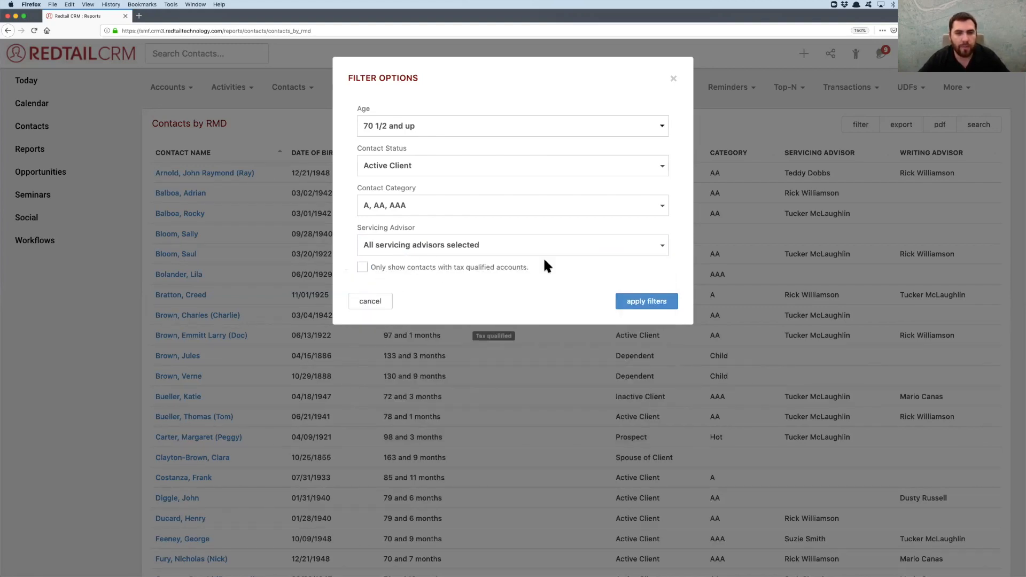
pyautogui.click(653, 301)
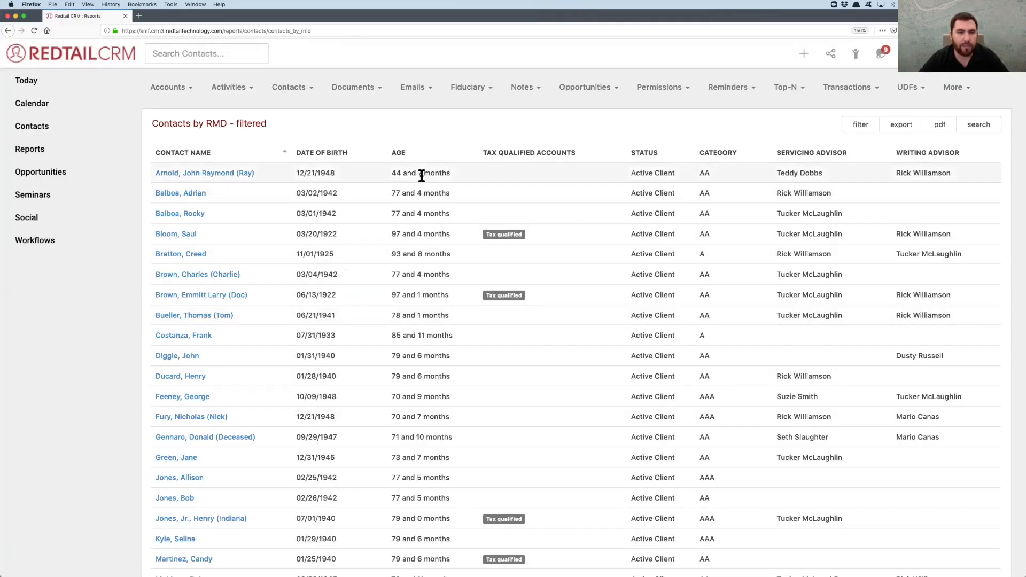
# - Examine the filtered Contacts by RMD report for the listed clients' ages and tax qualified accounts
pyautogui.scroll(-5, 422, 175)
pyautogui.scroll(4, 422, 175)
pyautogui.scroll(-2, 422, 175)
pyautogui.scroll(-2, 421, 175)
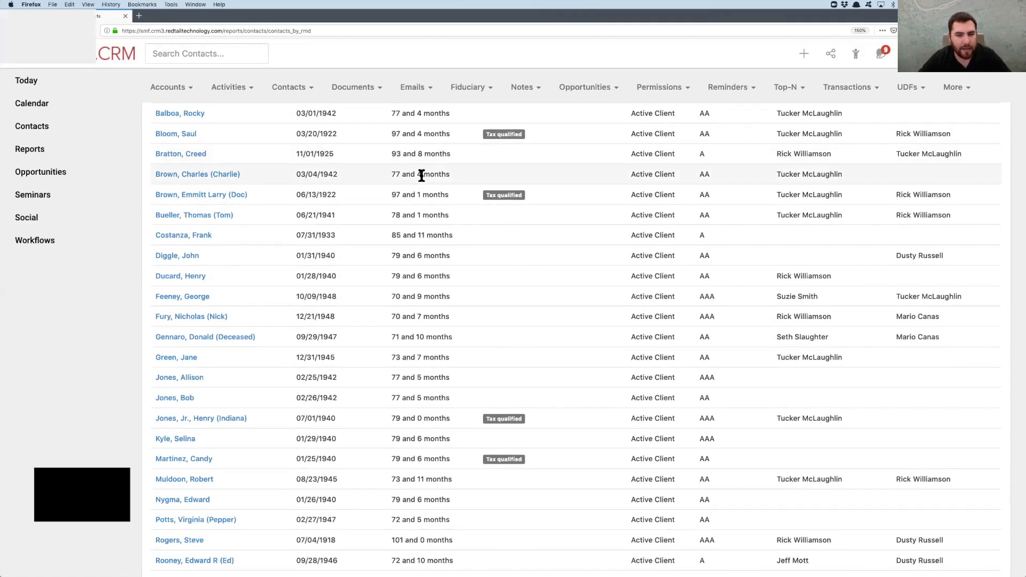
pyautogui.scroll(-2, 422, 176)
pyautogui.scroll(-4, 420, 176)
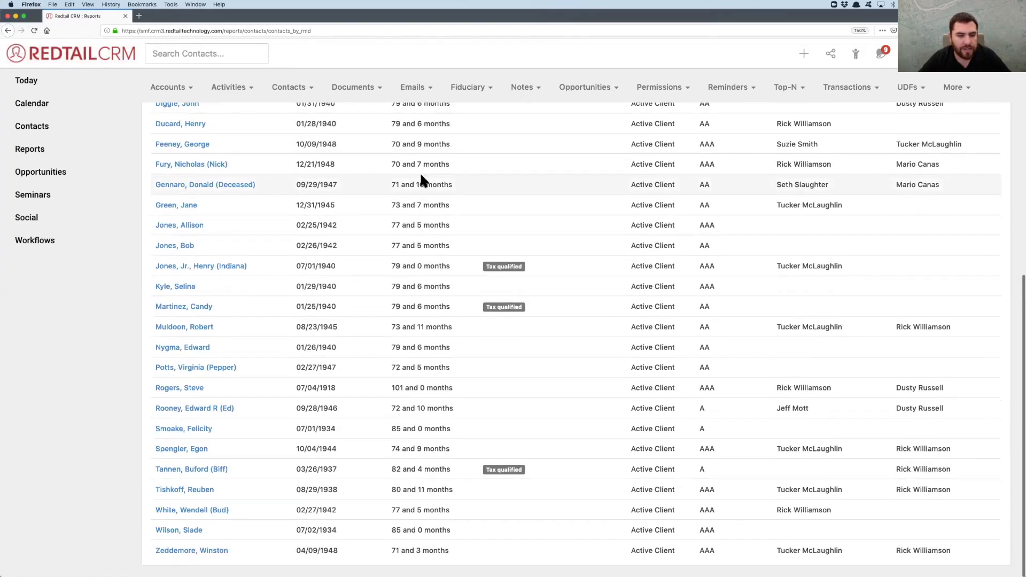
pyautogui.scroll(10, 422, 179)
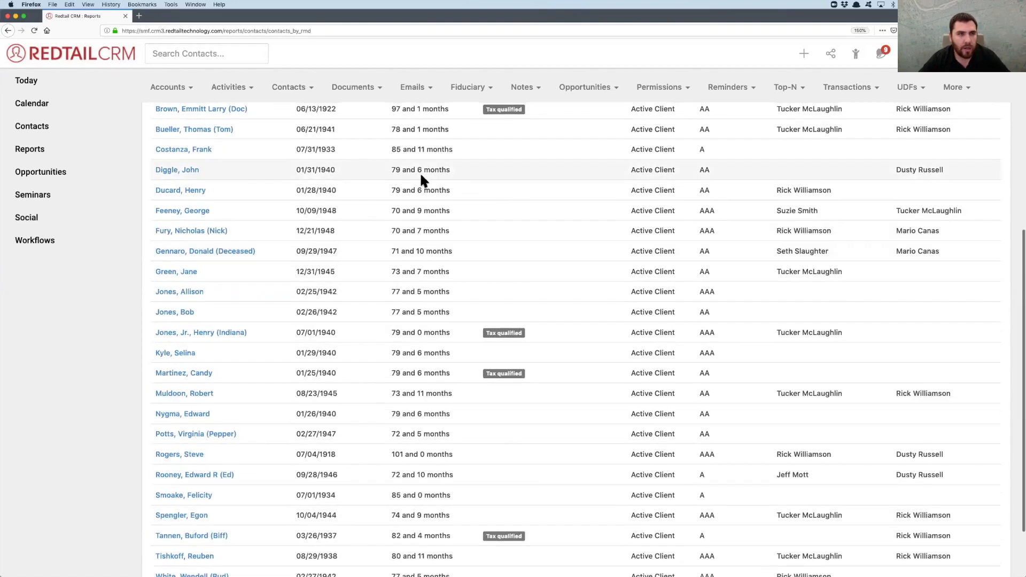
pyautogui.scroll(-3, 458, 270)
pyautogui.scroll(3, 458, 270)
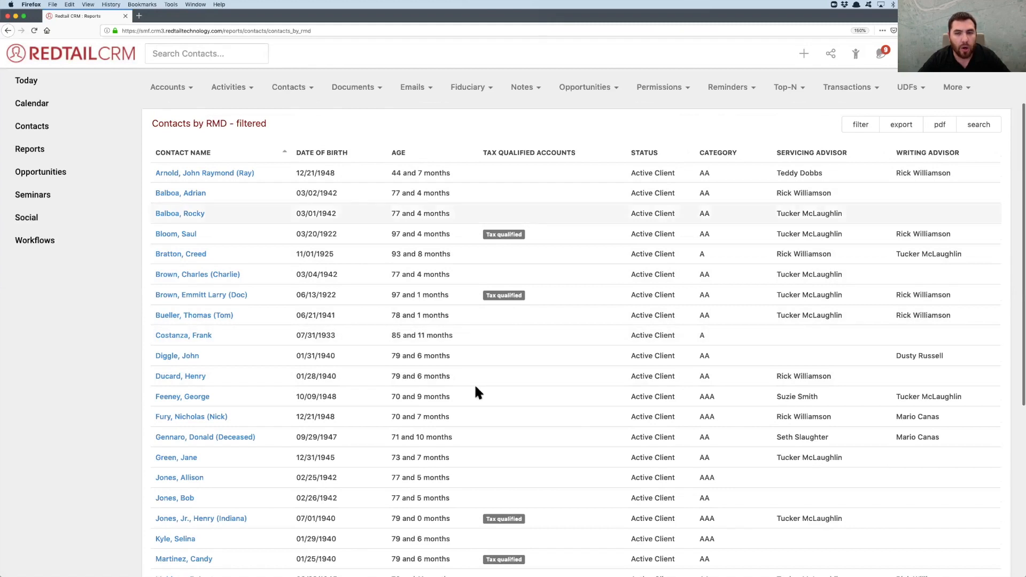
# - Load the filtered RMD report's contacts as Advanced Search results and look through the list
pyautogui.click(982, 128)
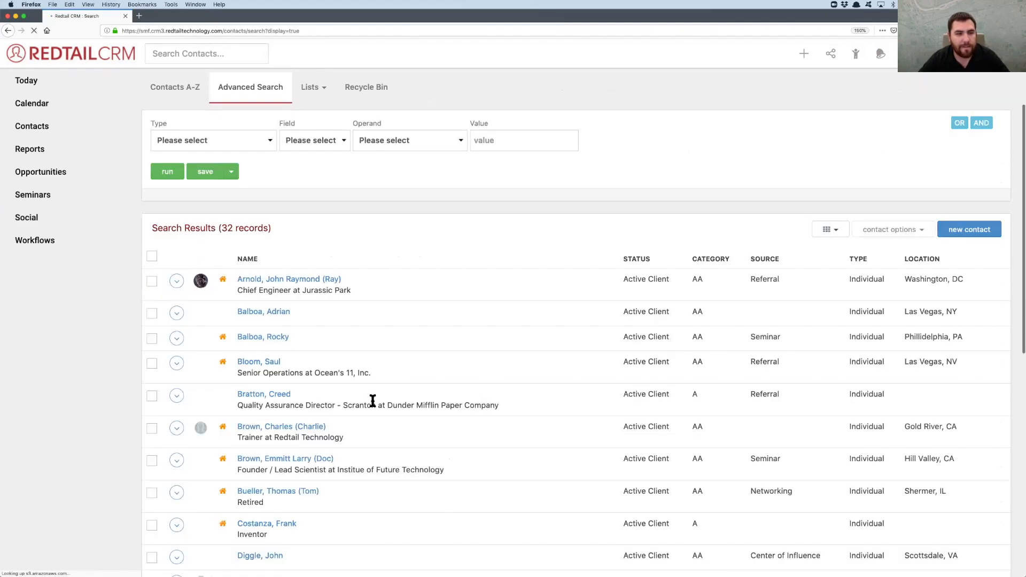
pyautogui.scroll(-10, 425, 229)
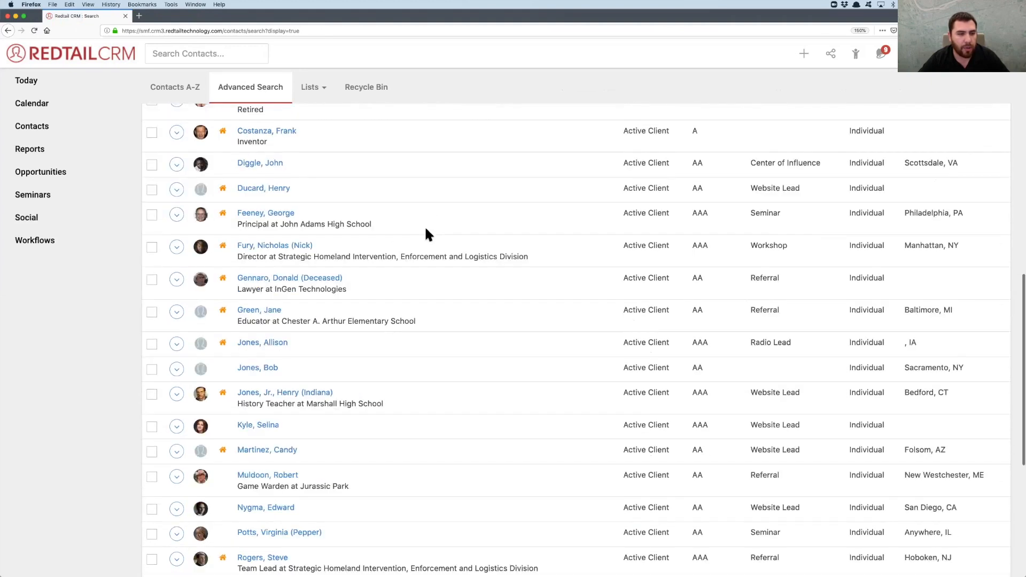
pyautogui.scroll(10, 426, 230)
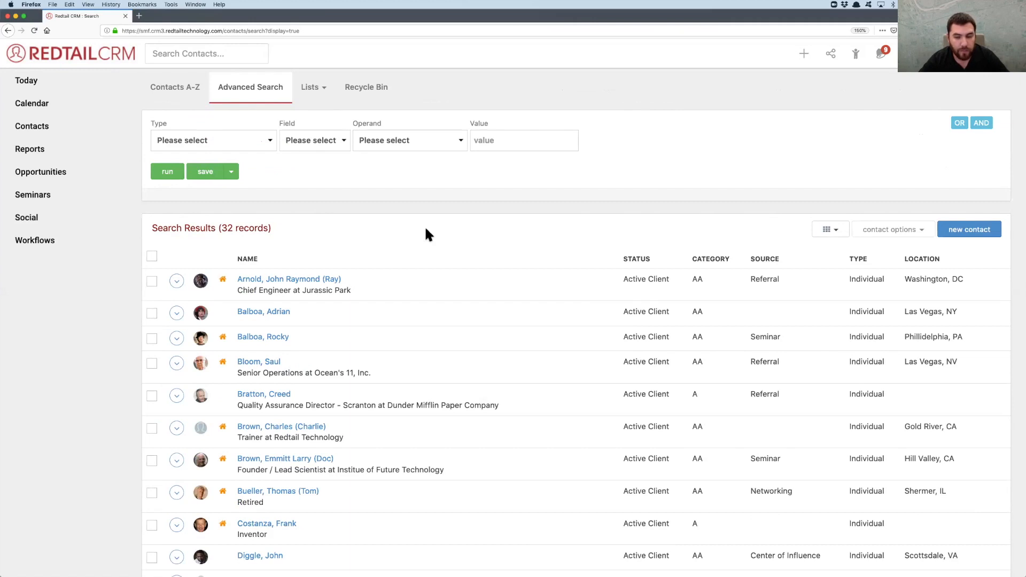
# - Select all contacts in the search results and open the list of bulk contact actions
pyautogui.click(152, 257)
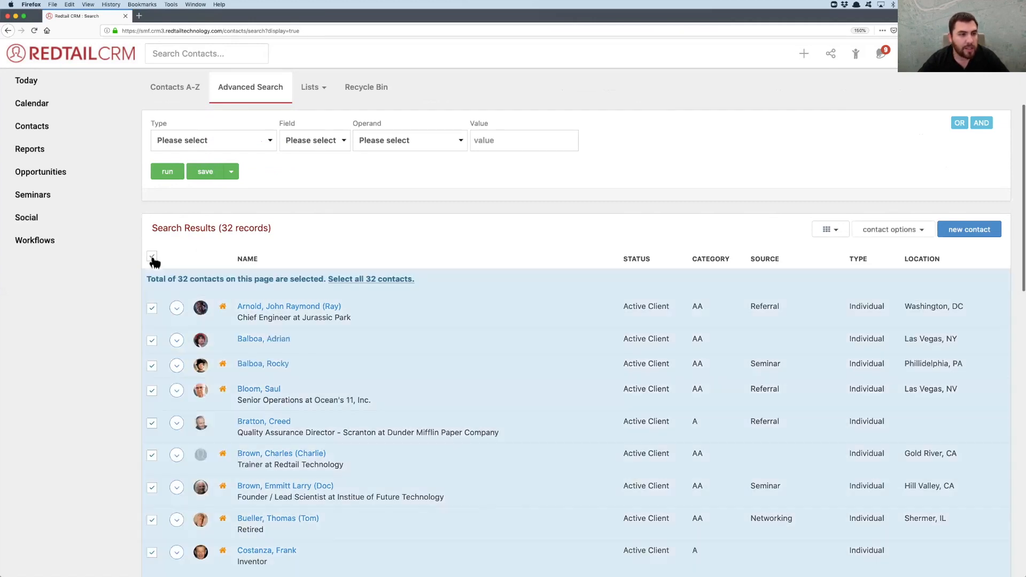
pyautogui.click(359, 280)
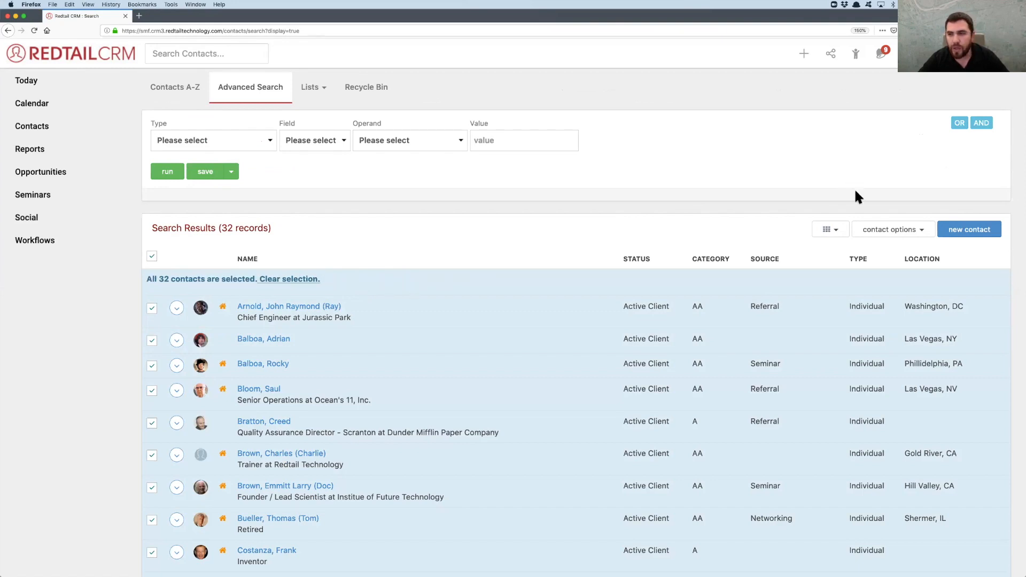
pyautogui.click(889, 235)
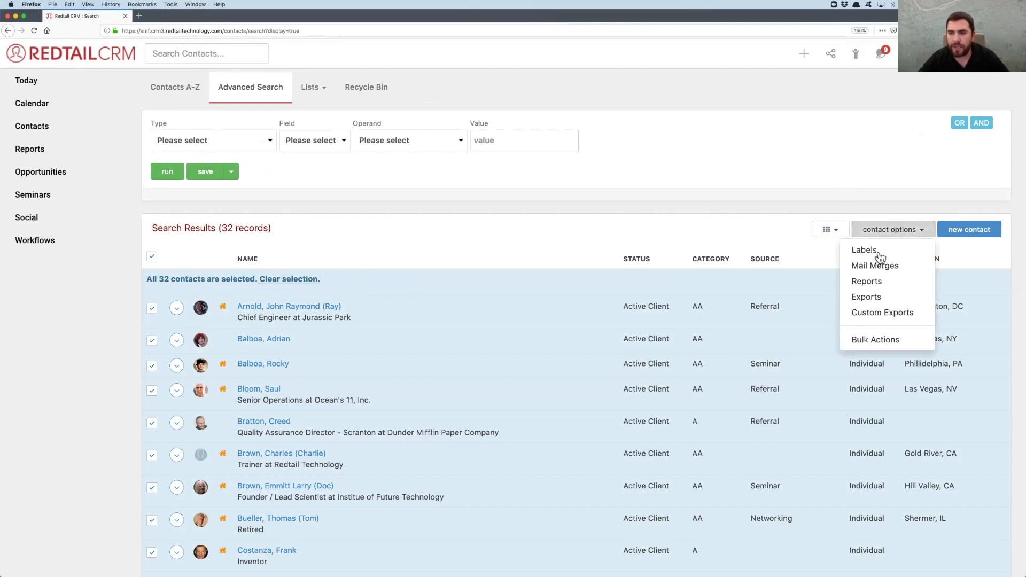
pyautogui.click(870, 342)
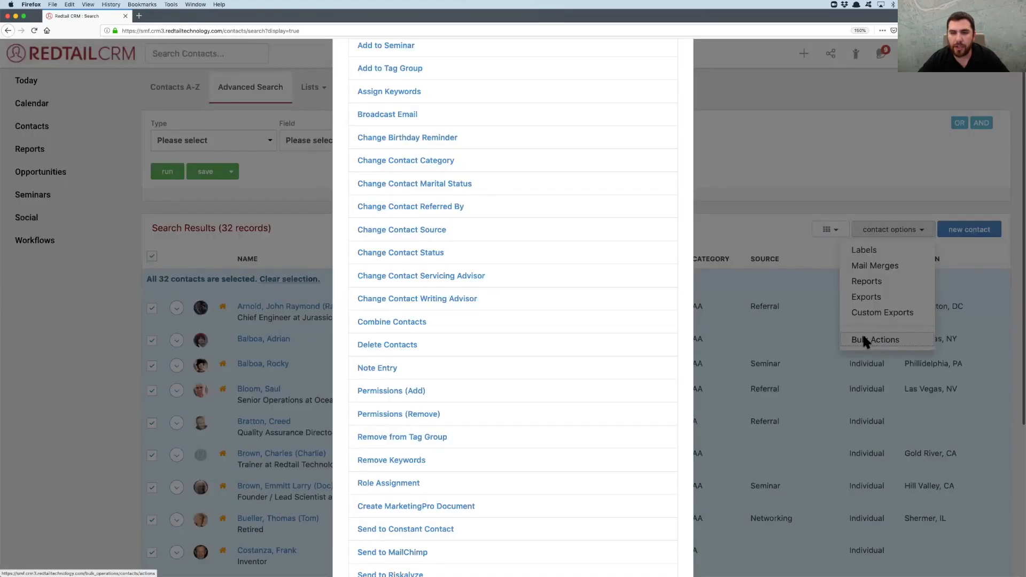
pyautogui.scroll(-1, 537, 179)
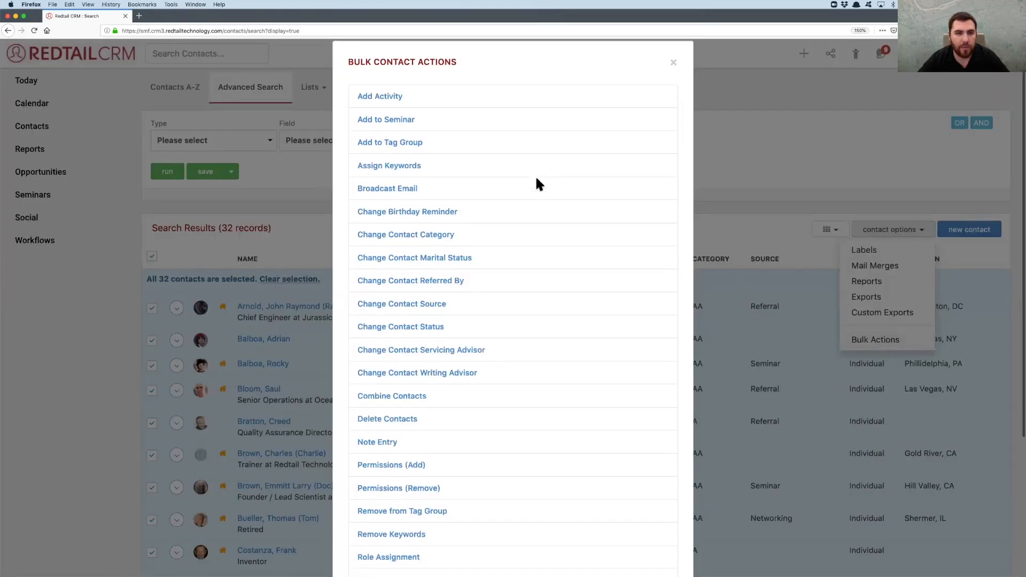
pyautogui.scroll(-5, 464, 198)
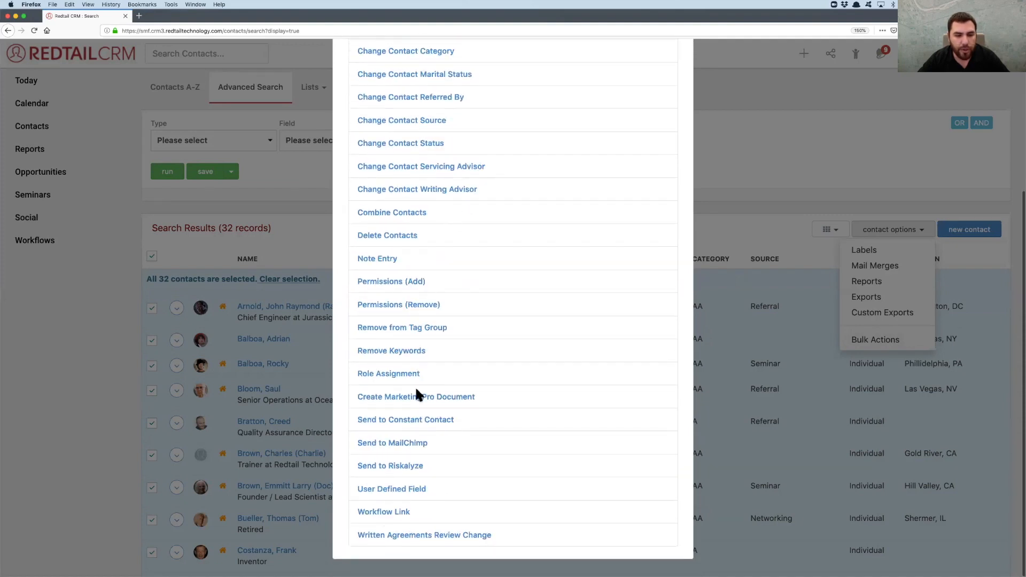
# - Prepare a bulk user defined field assignment of RMD - Taken 2019? with the value No
pyautogui.click(399, 488)
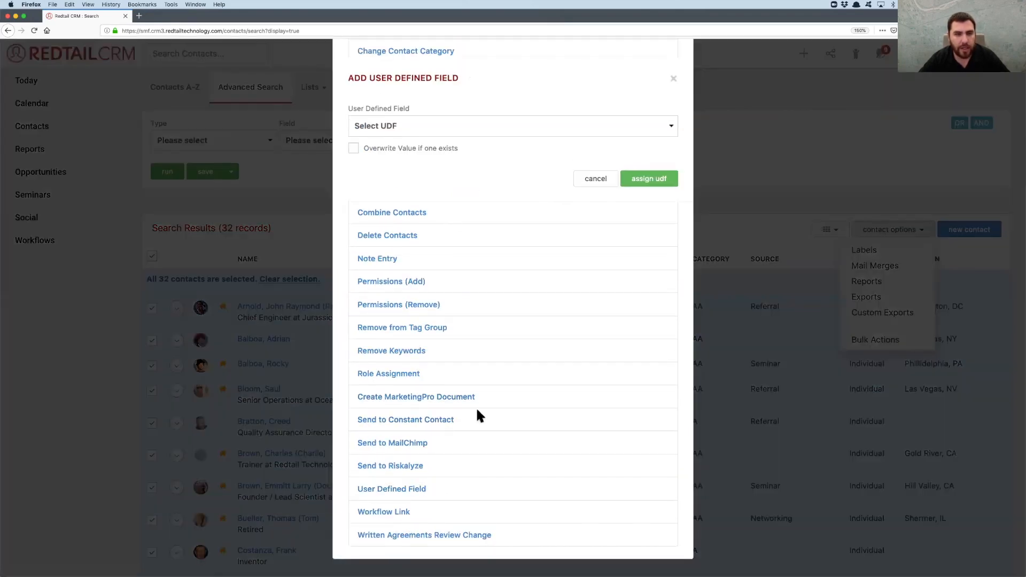
pyautogui.click(419, 127)
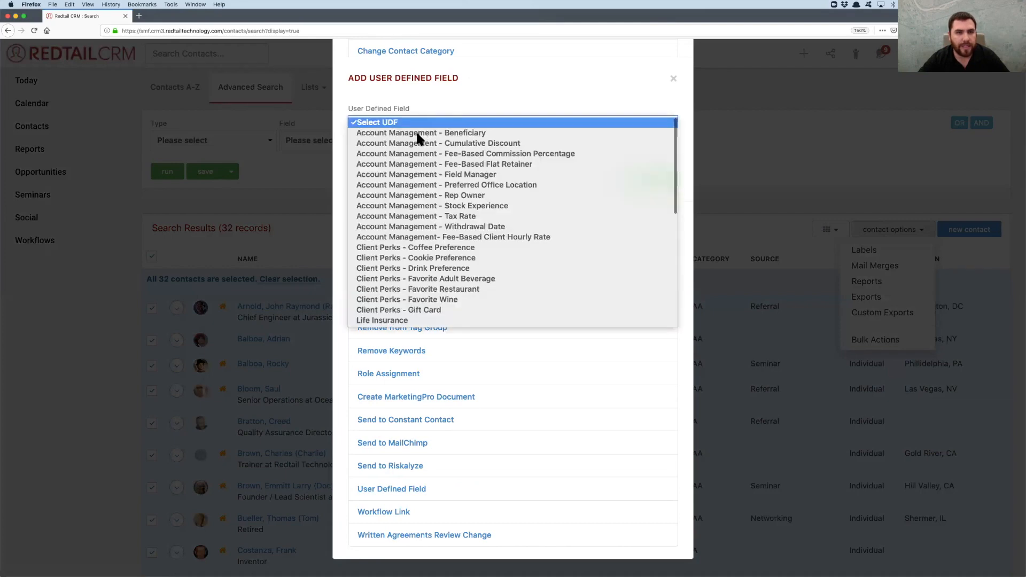
pyautogui.scroll(-15, 416, 219)
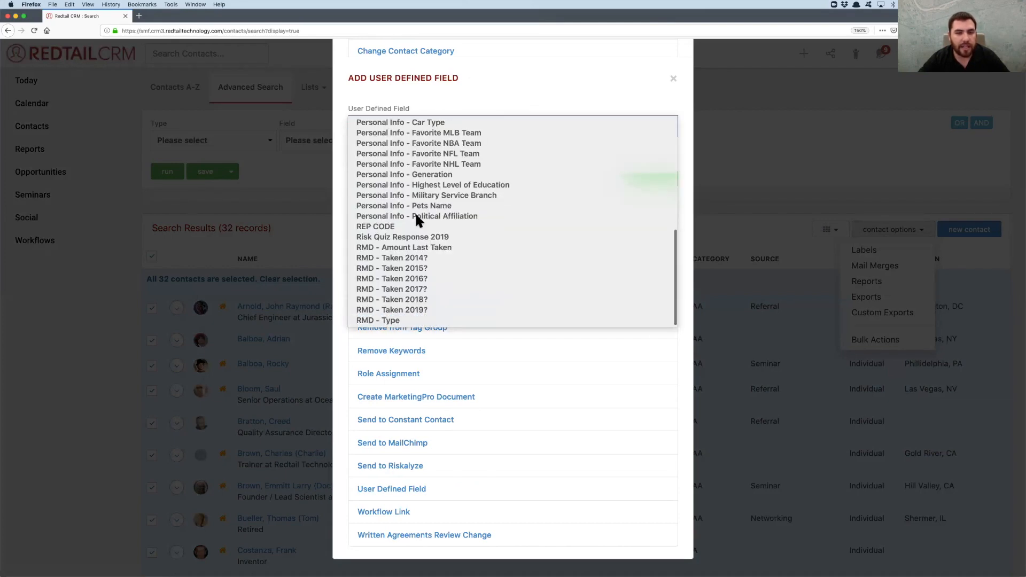
pyautogui.click(410, 310)
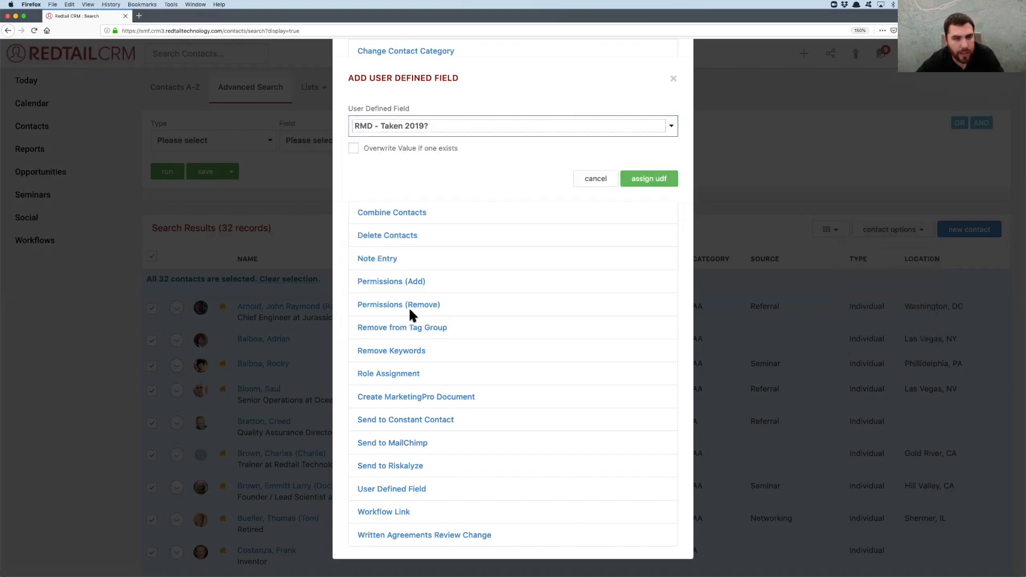
pyautogui.click(385, 161)
pyautogui.click(385, 163)
pyautogui.click(368, 171)
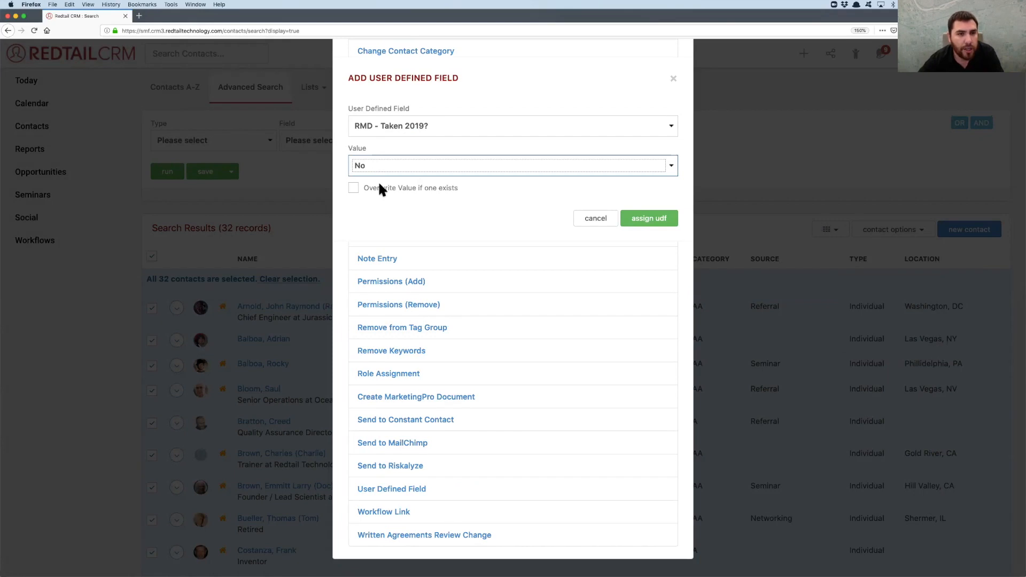
pyautogui.click(390, 126)
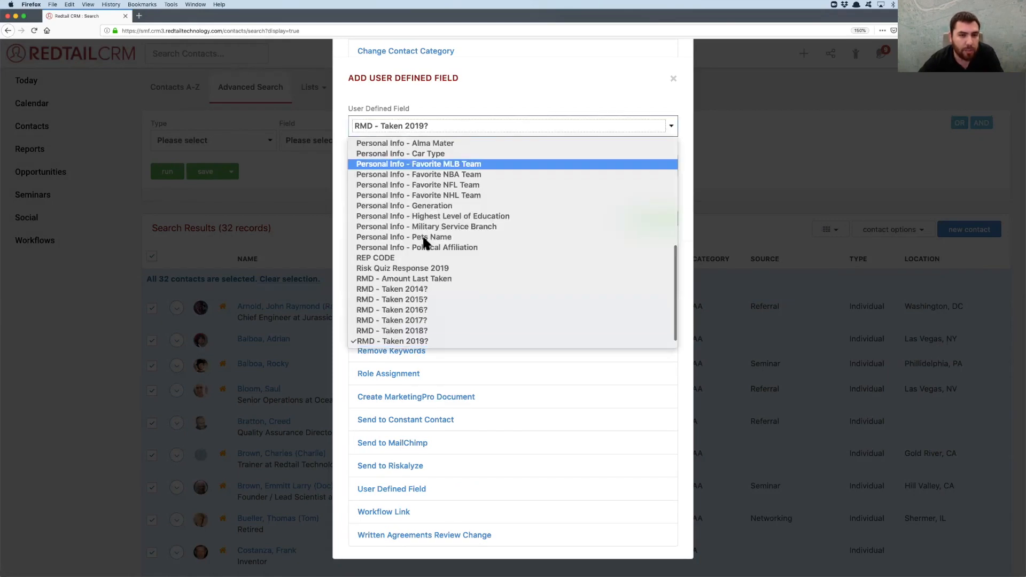
pyautogui.click(407, 341)
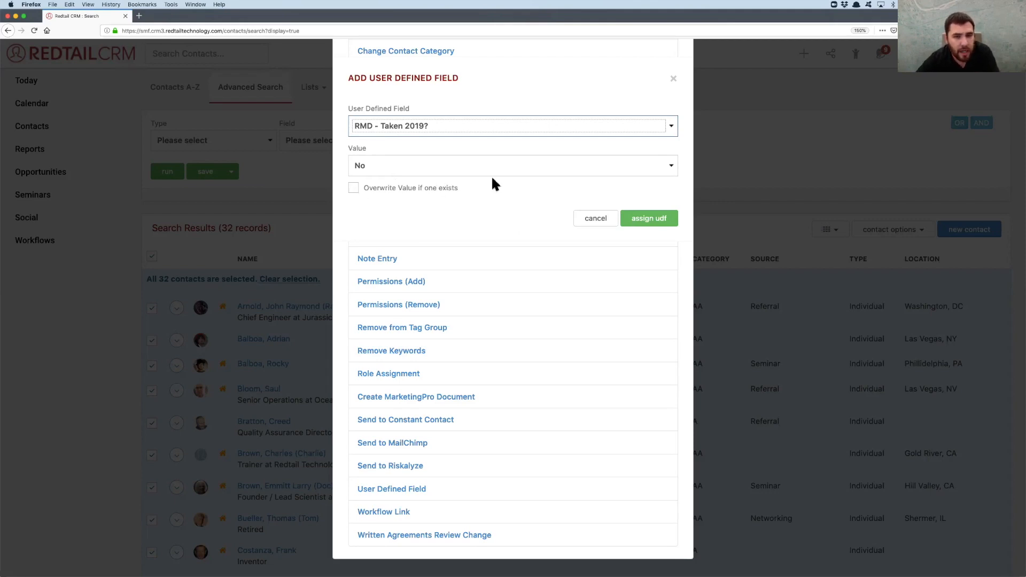
# - Enable overwriting of existing values, cancel the user defined field assignment and close the bulk actions
pyautogui.click(353, 188)
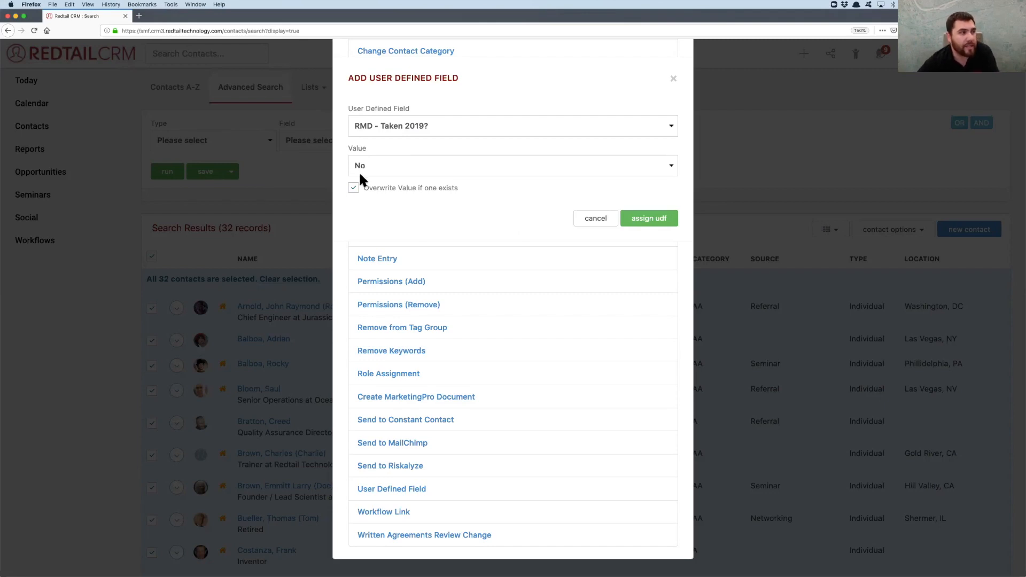
pyautogui.click(584, 219)
pyautogui.click(673, 80)
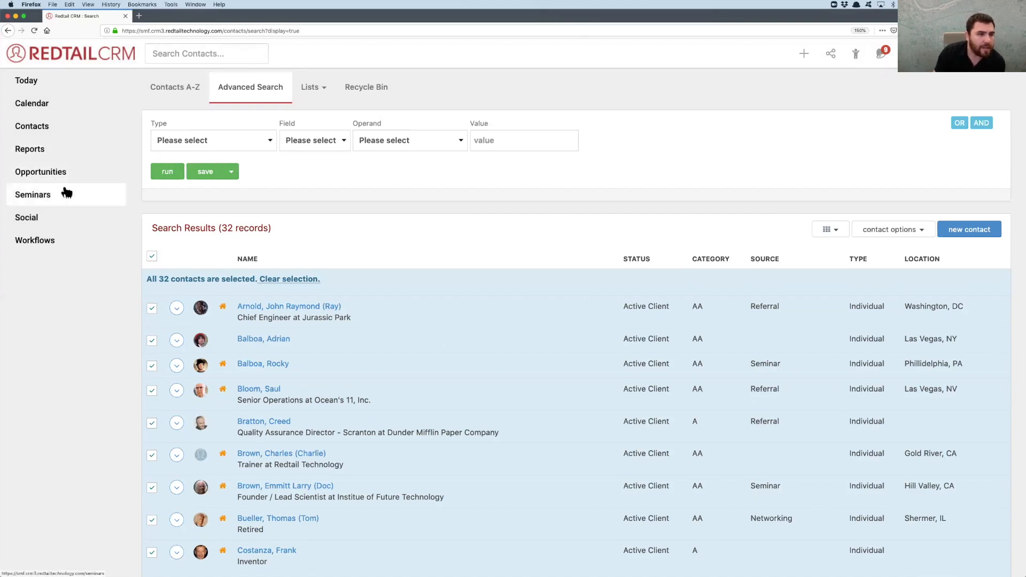
# - Start a new Advanced Search with type Contact Keywords, field Keyword and operand Equal To
pyautogui.click(35, 154)
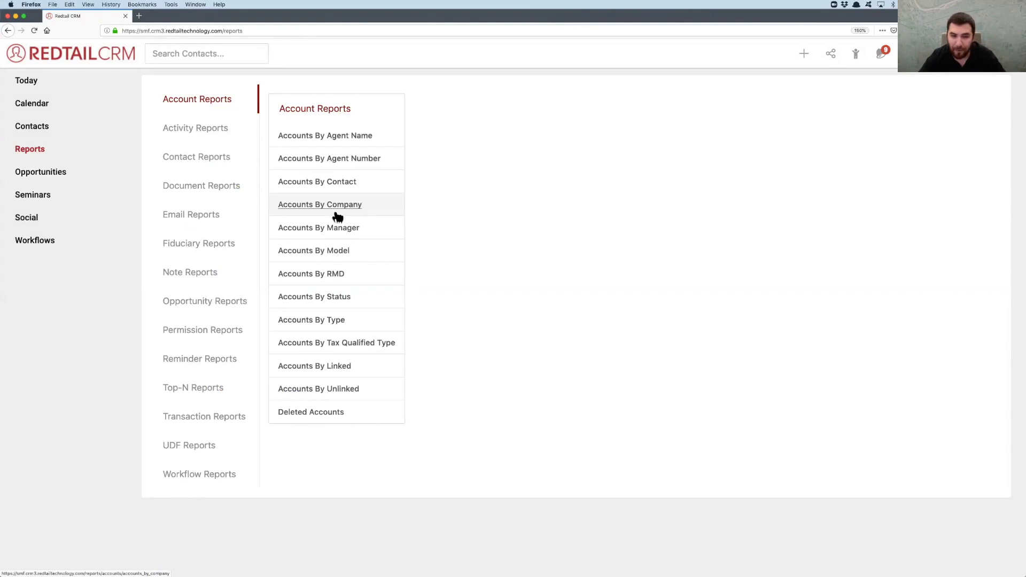
pyautogui.click(37, 129)
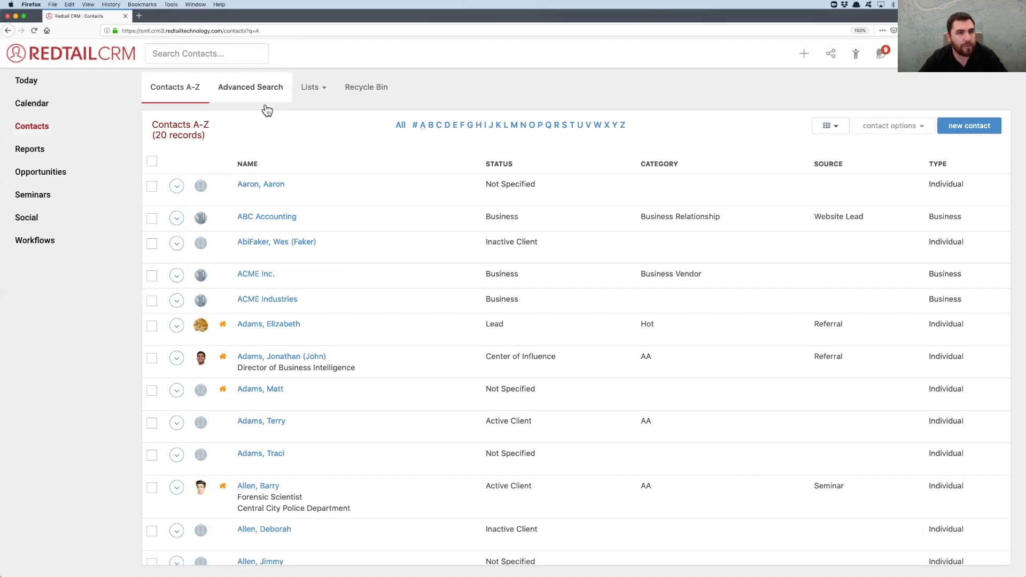
pyautogui.click(259, 89)
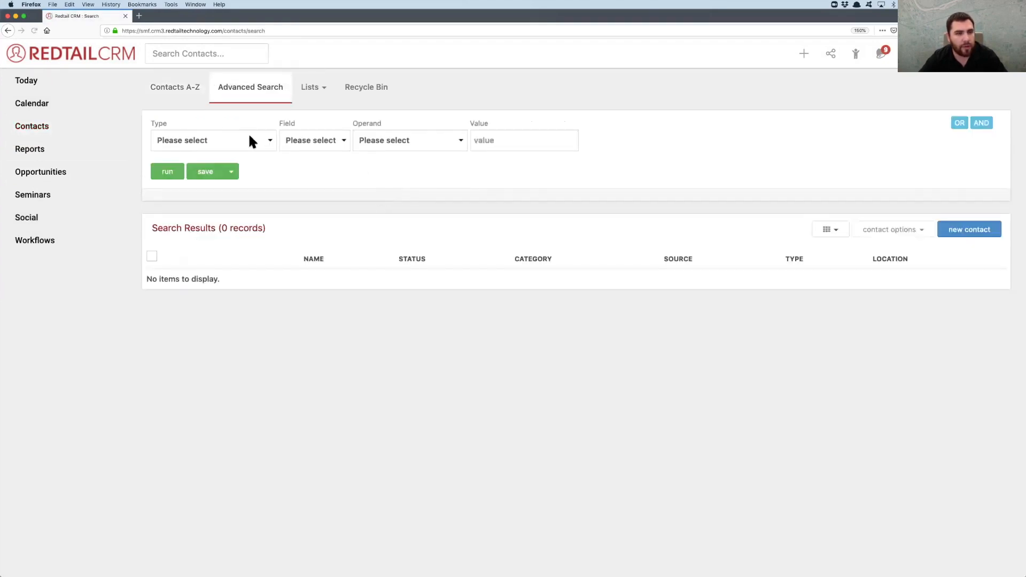
pyautogui.click(249, 140)
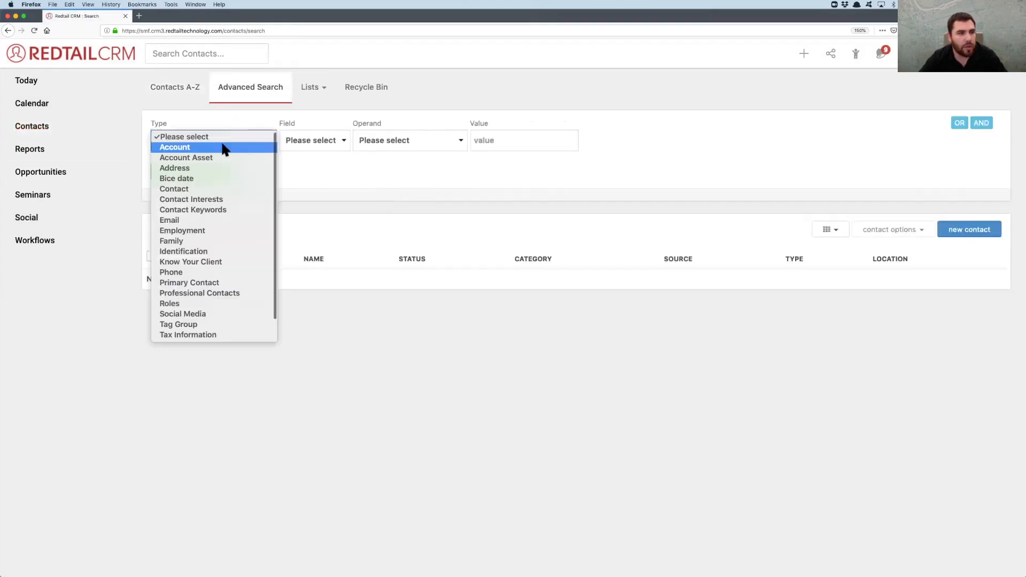
pyautogui.click(194, 209)
pyautogui.click(309, 139)
pyautogui.click(309, 147)
pyautogui.click(377, 138)
pyautogui.click(380, 154)
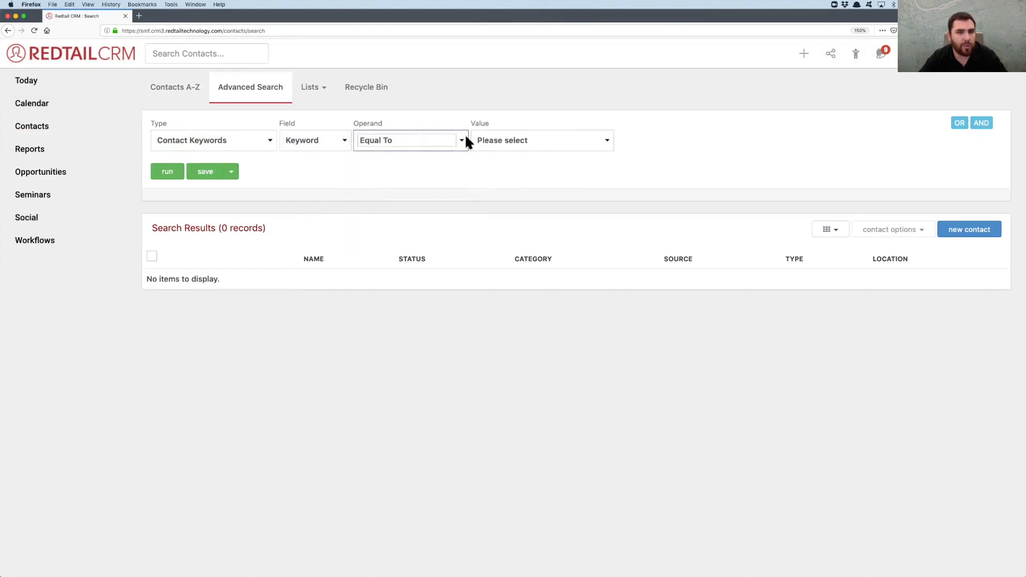
# - Set the keyword search value to Inherited IRA and run the search
pyautogui.click(480, 140)
pyautogui.scroll(-5, 491, 228)
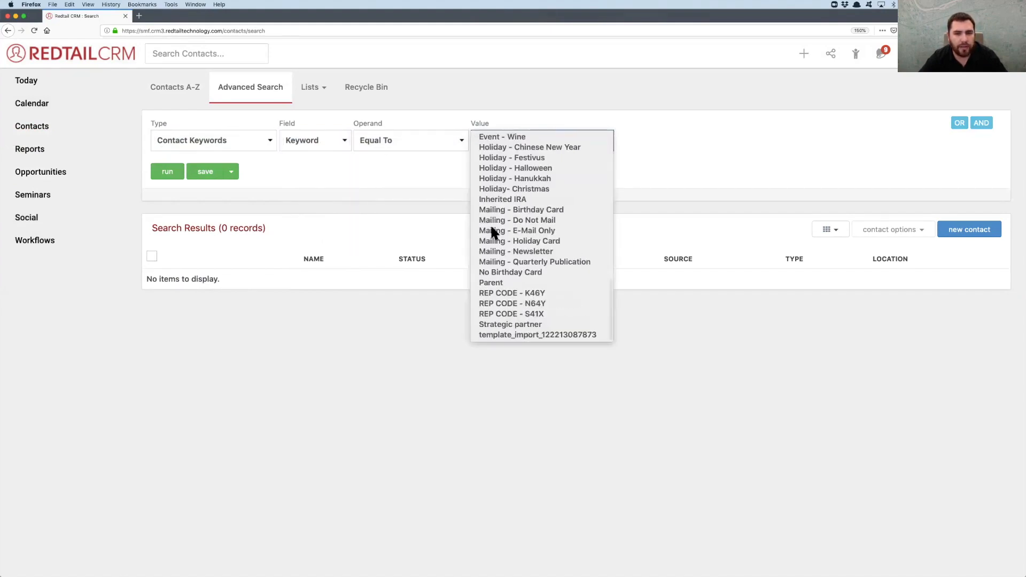
pyautogui.scroll(3, 491, 229)
pyautogui.scroll(-3, 491, 229)
pyautogui.scroll(7, 491, 229)
pyautogui.scroll(-3, 491, 229)
pyautogui.click(498, 293)
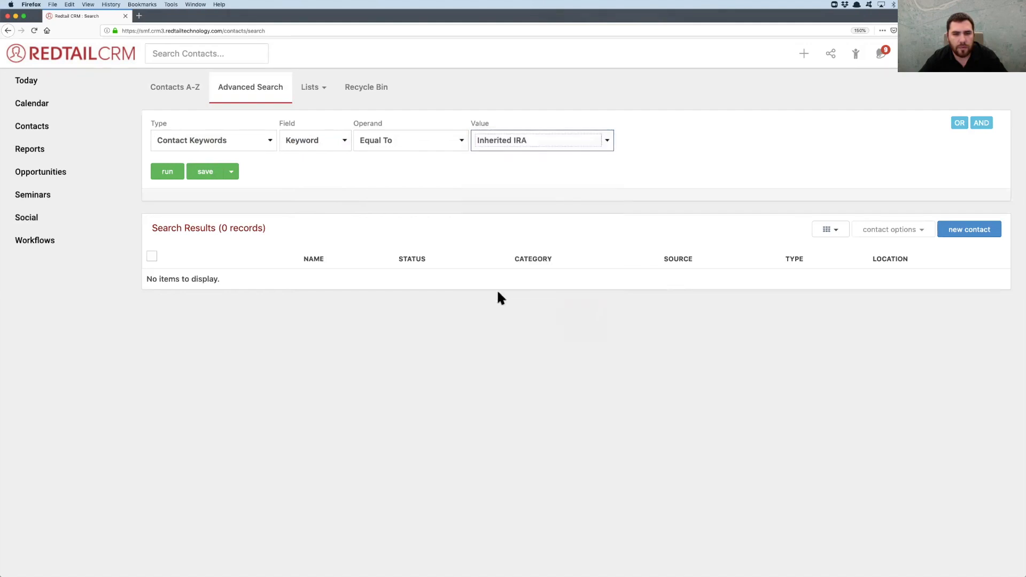
pyautogui.click(184, 174)
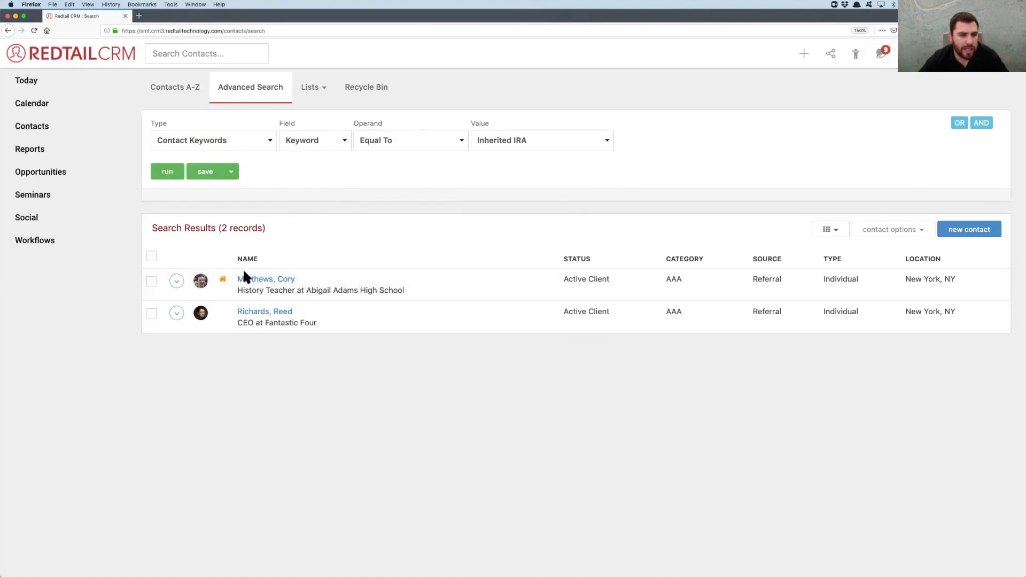
# - Select all contacts found by the Inherited IRA search and start a bulk User Defined Field assignment
pyautogui.click(152, 257)
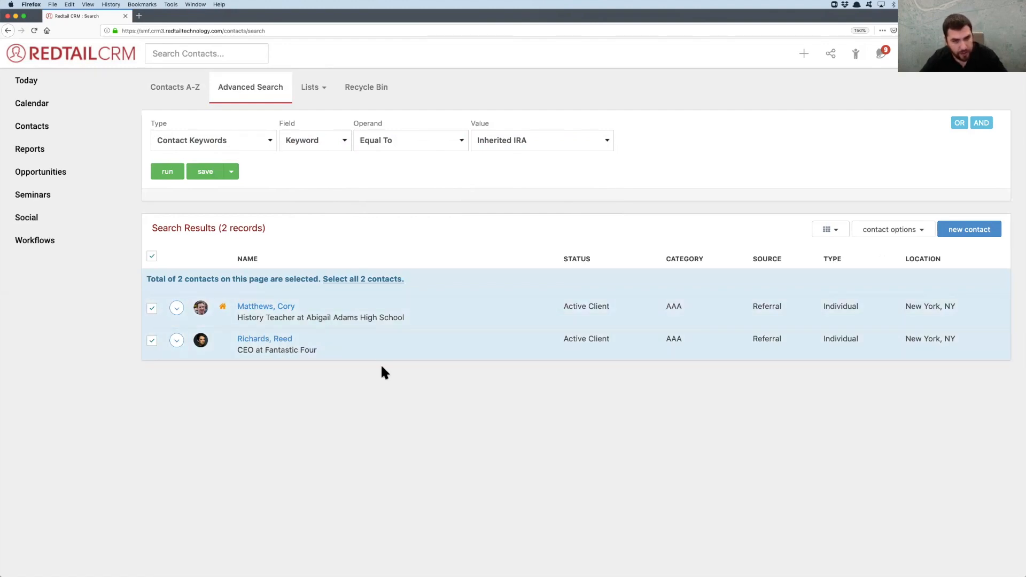
pyautogui.click(905, 232)
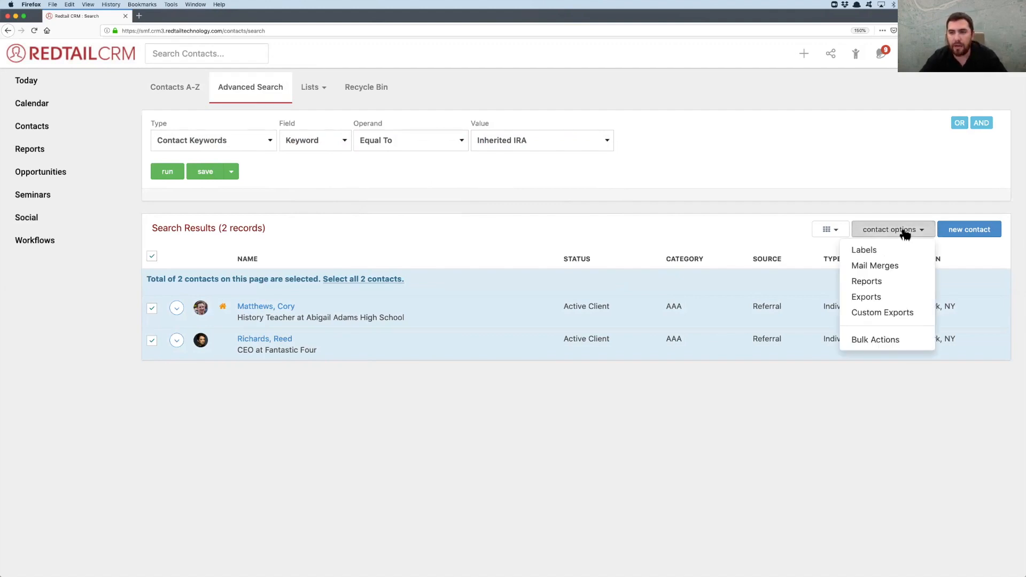
pyautogui.click(879, 342)
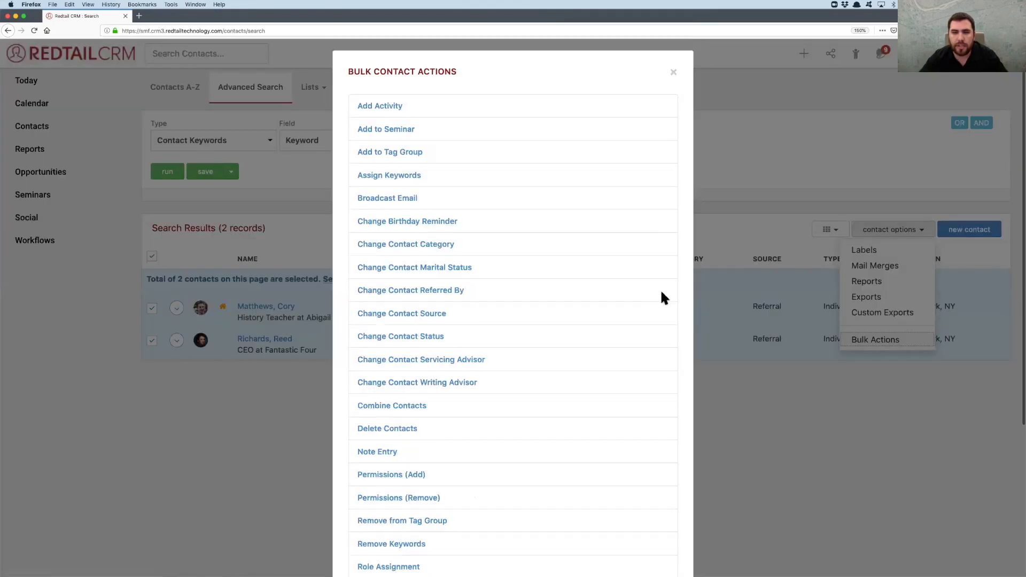
pyautogui.scroll(-5, 455, 156)
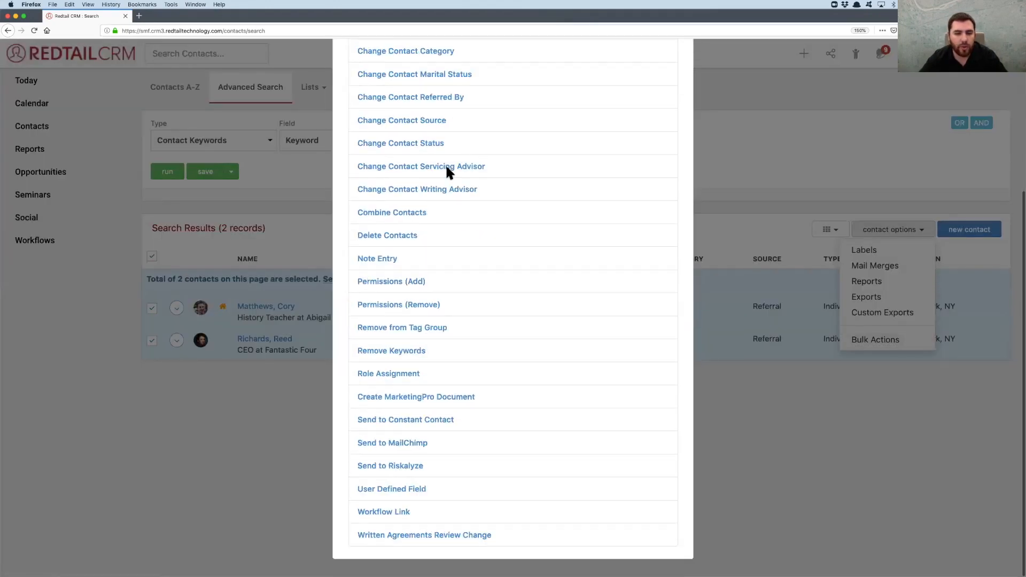
pyautogui.click(389, 488)
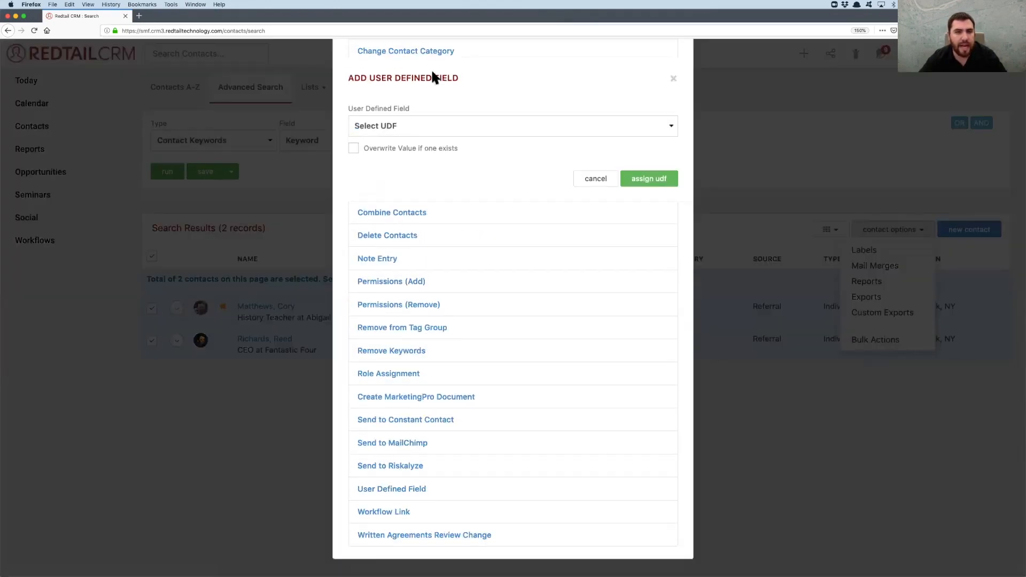
# - Assign RMD - Taken 2019? the value No for the selected contacts, overwriting existing values, and close the bulk actions
pyautogui.click(400, 117)
pyautogui.scroll(-10, 426, 211)
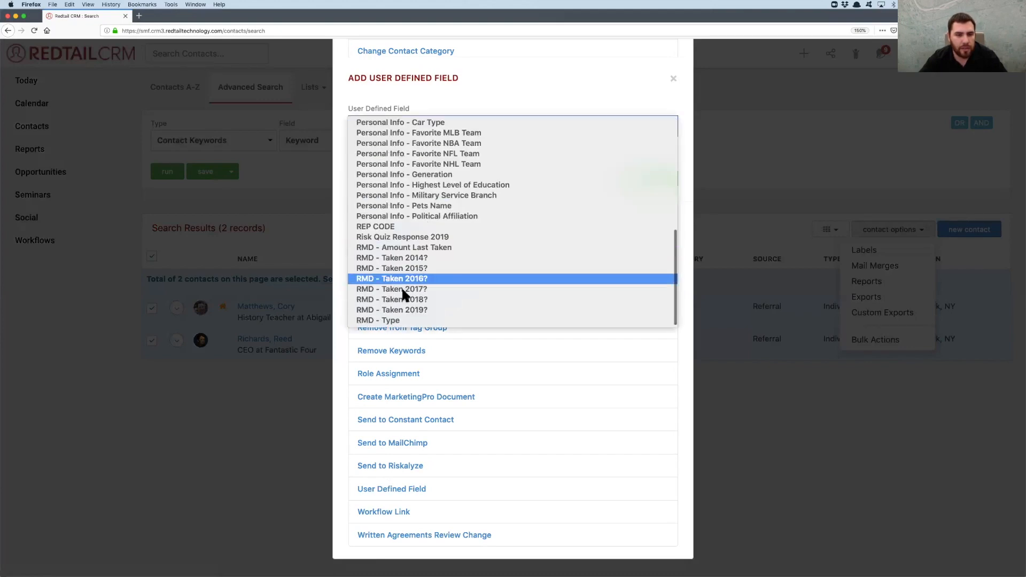
pyautogui.click(405, 310)
pyautogui.click(363, 161)
pyautogui.click(361, 170)
pyautogui.click(354, 191)
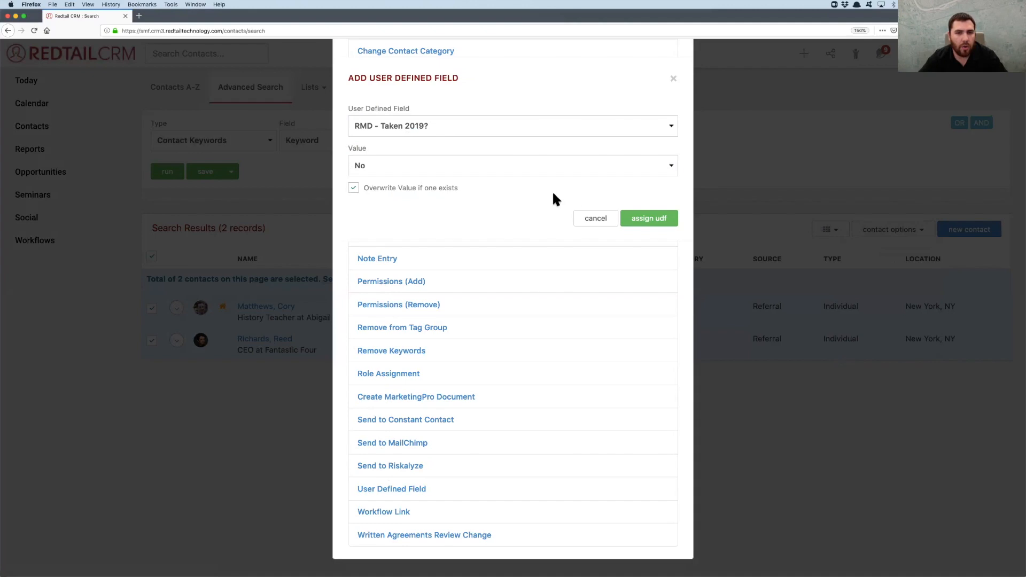
pyautogui.click(648, 222)
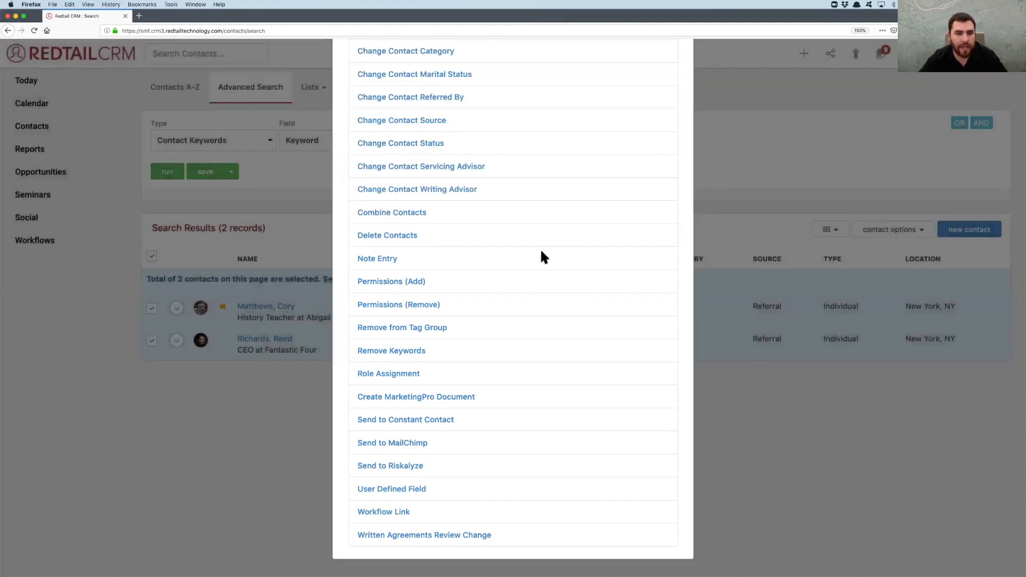
pyautogui.scroll(5, 542, 252)
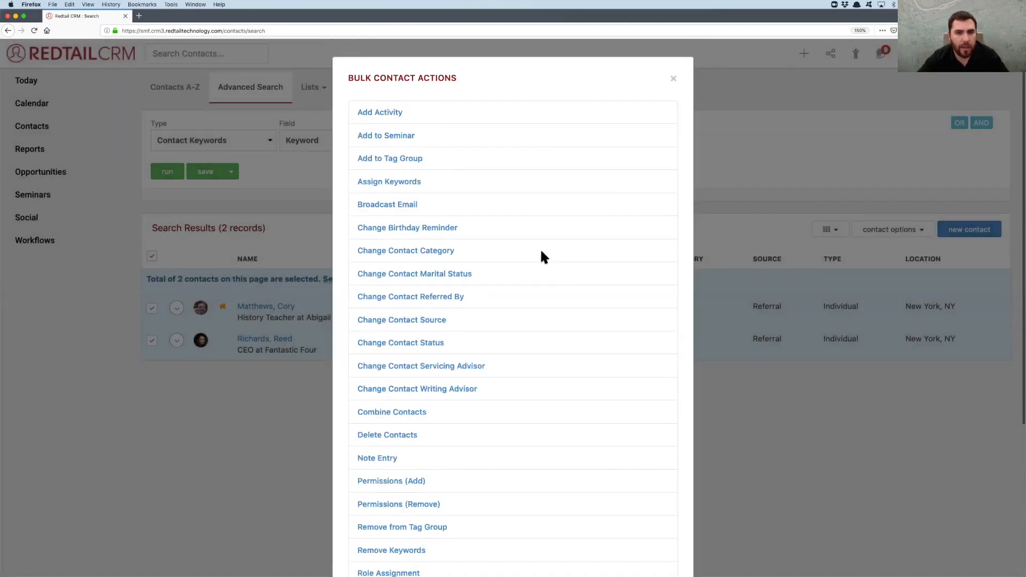
pyautogui.click(672, 79)
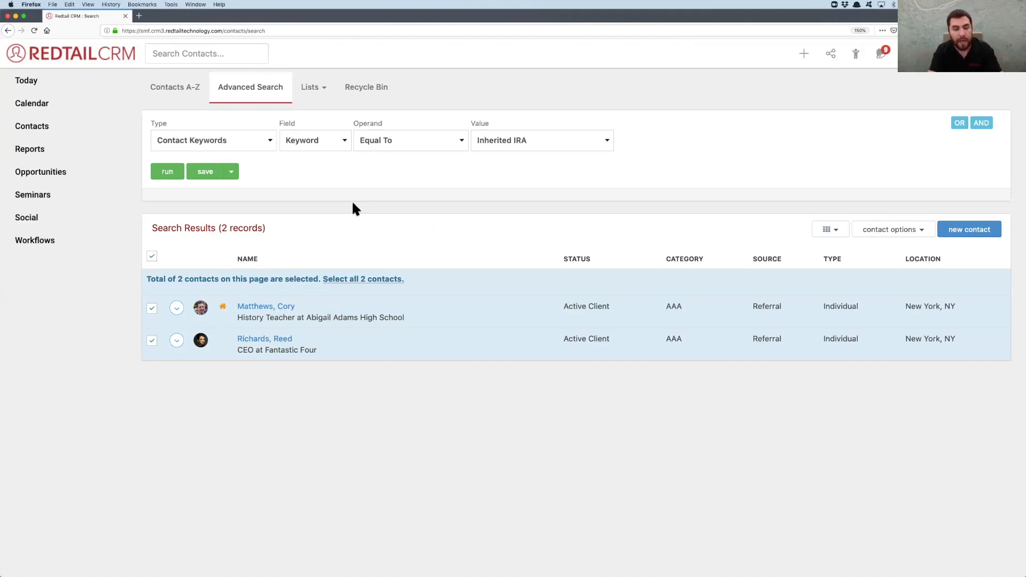
# - Open the Contact User Defined Fields report and look through the listed contacts, fields and values
pyautogui.click(33, 150)
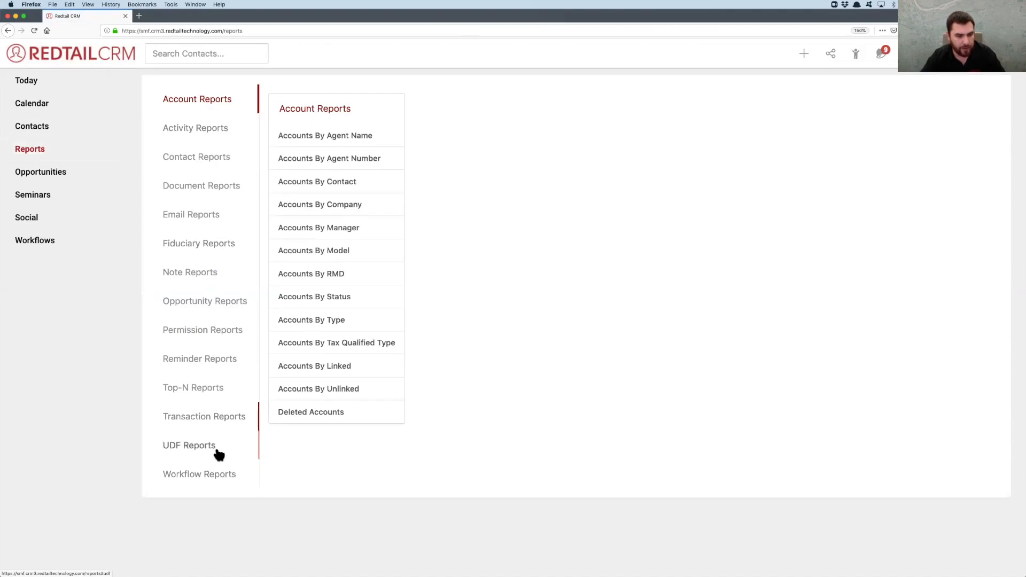
pyautogui.click(188, 449)
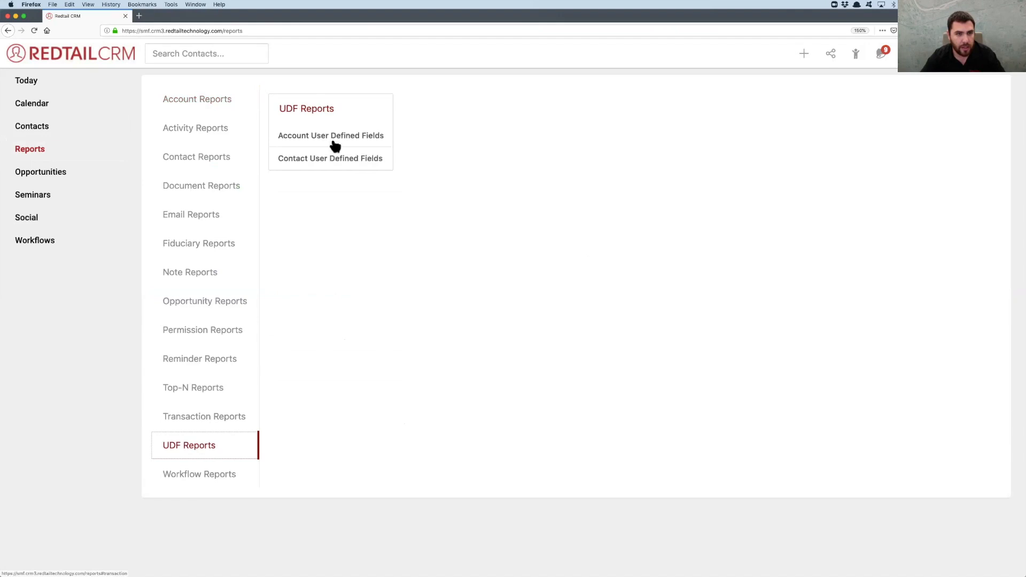
pyautogui.click(322, 160)
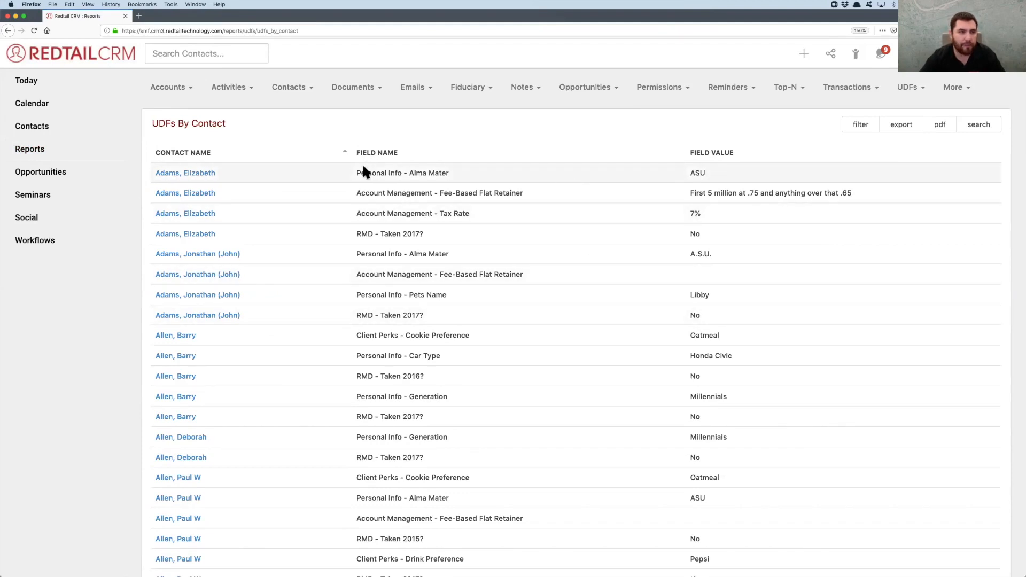
pyautogui.scroll(-2, 541, 199)
pyautogui.scroll(-4, 540, 196)
pyautogui.scroll(6, 540, 202)
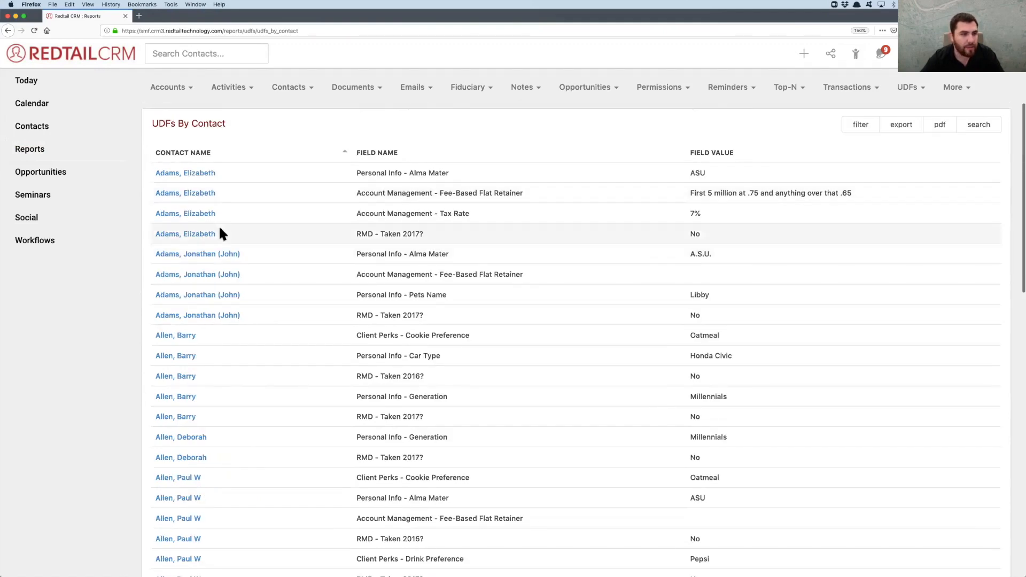
pyautogui.scroll(-2, 221, 256)
pyautogui.scroll(-15, 217, 258)
pyautogui.scroll(20, 720, 193)
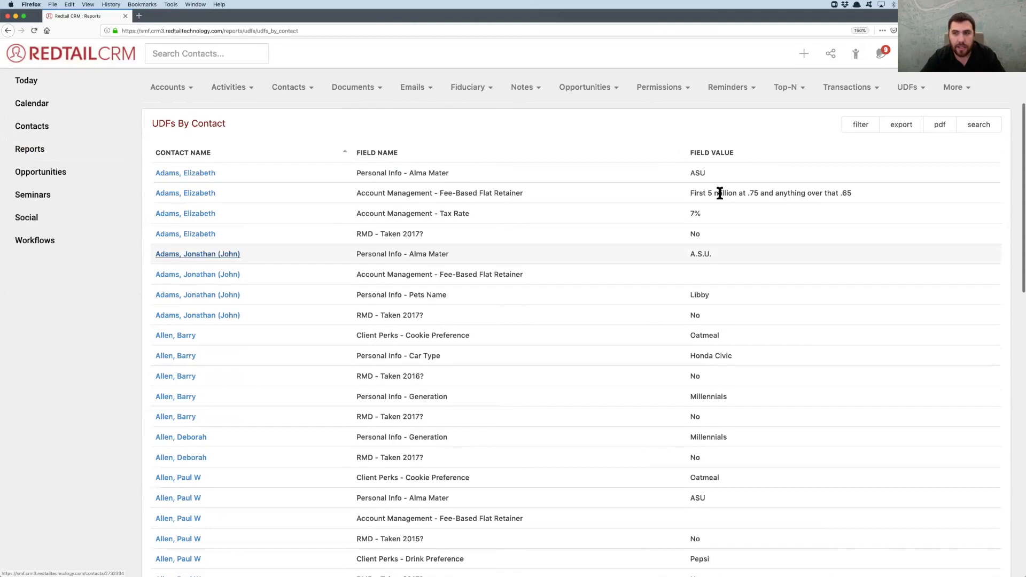
# - Filter the report to the user defined field RMD - Taken 2019? with operand Equal To and value No
pyautogui.click(855, 131)
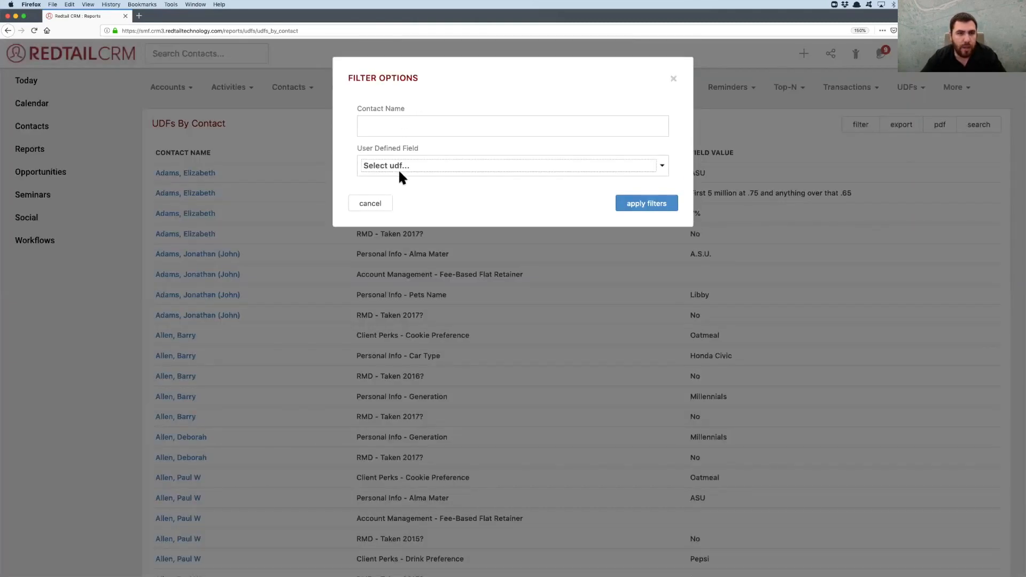
pyautogui.click(400, 171)
pyautogui.scroll(-8, 421, 248)
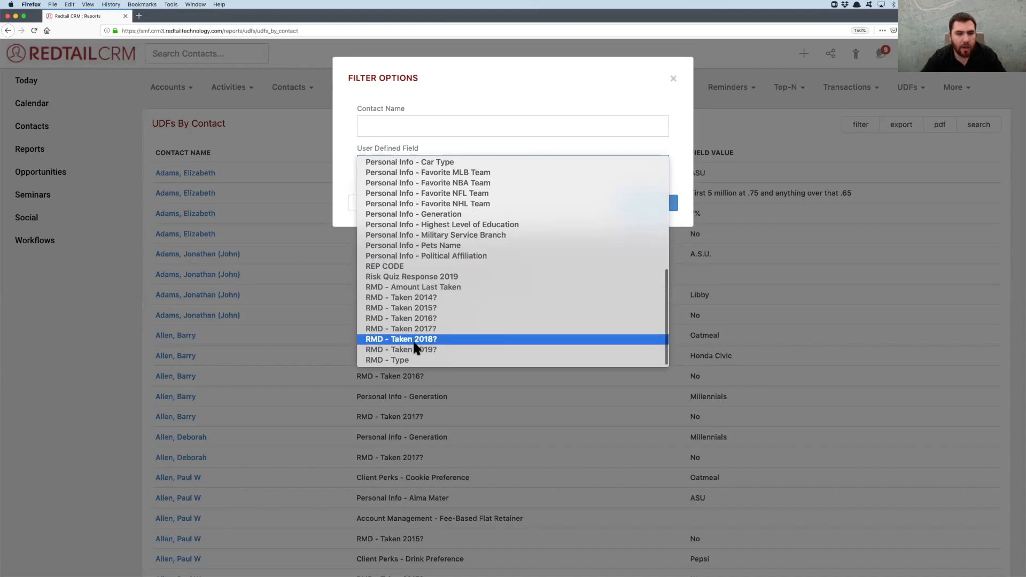
pyautogui.click(415, 350)
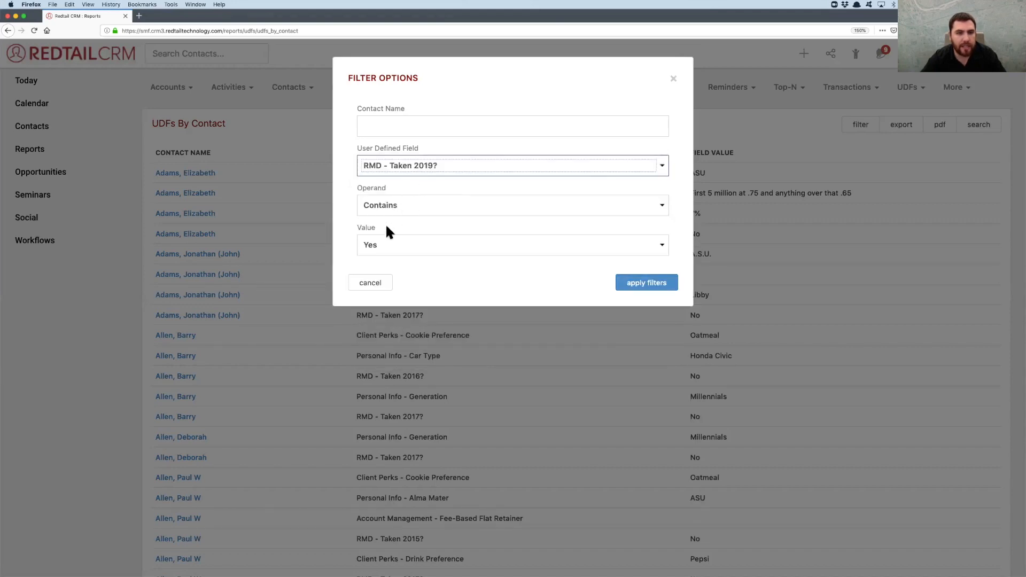
pyautogui.click(383, 245)
pyautogui.click(393, 203)
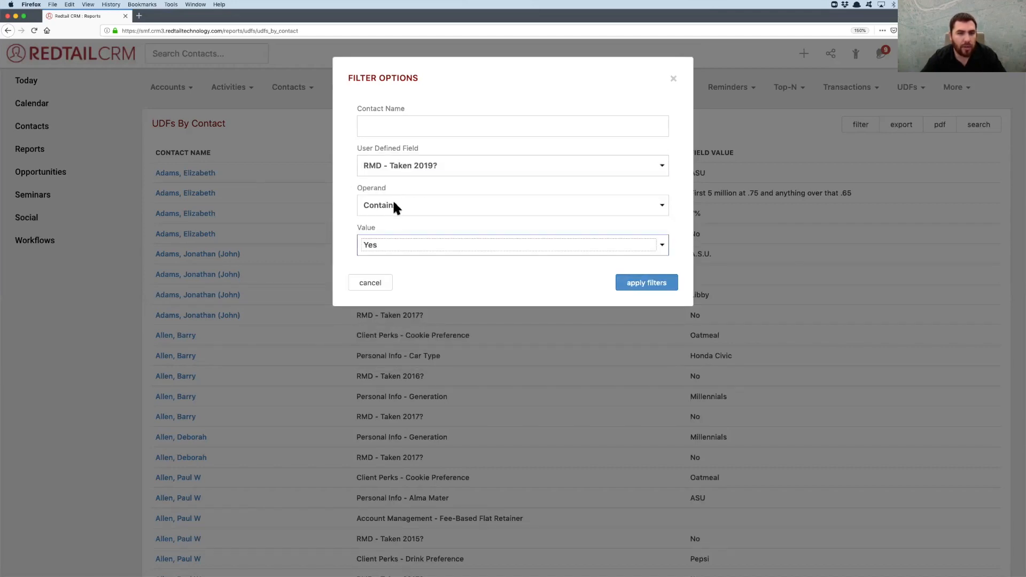
pyautogui.click(392, 201)
pyautogui.click(389, 212)
pyautogui.click(379, 240)
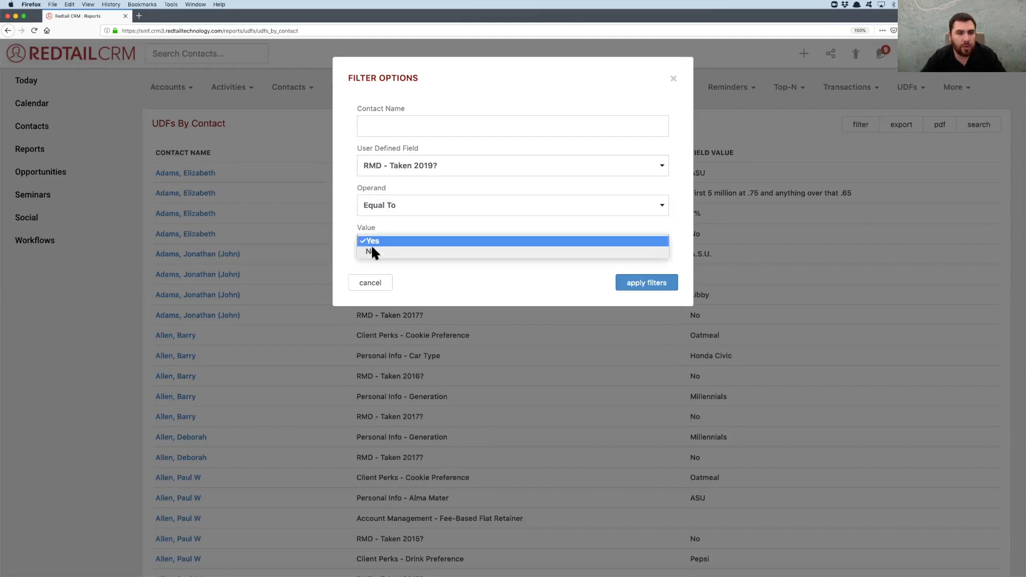
pyautogui.click(371, 252)
pyautogui.click(639, 287)
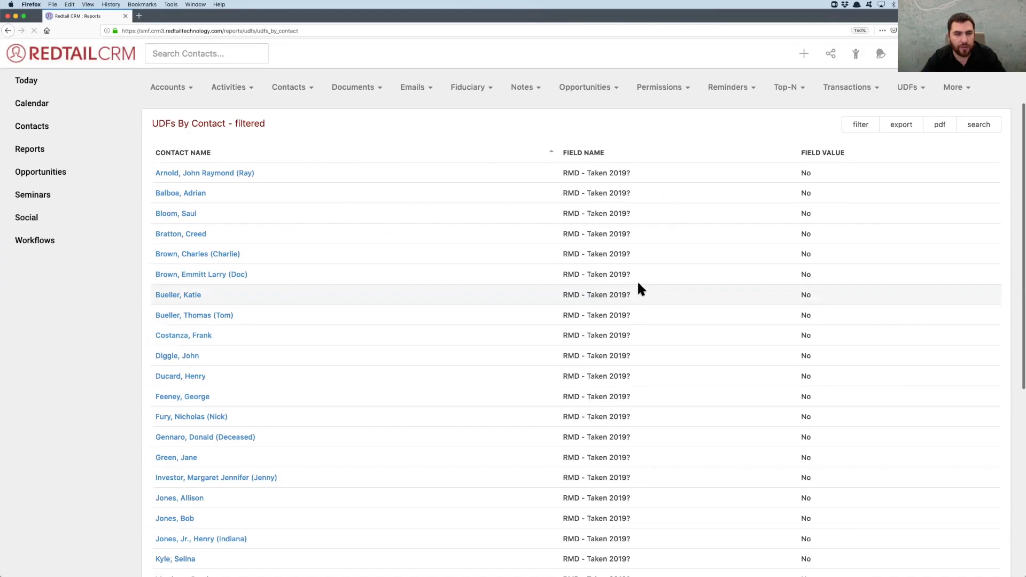
# - Review the filtered report and open its first listed contact in a separate browser tab
pyautogui.scroll(-5, 585, 181)
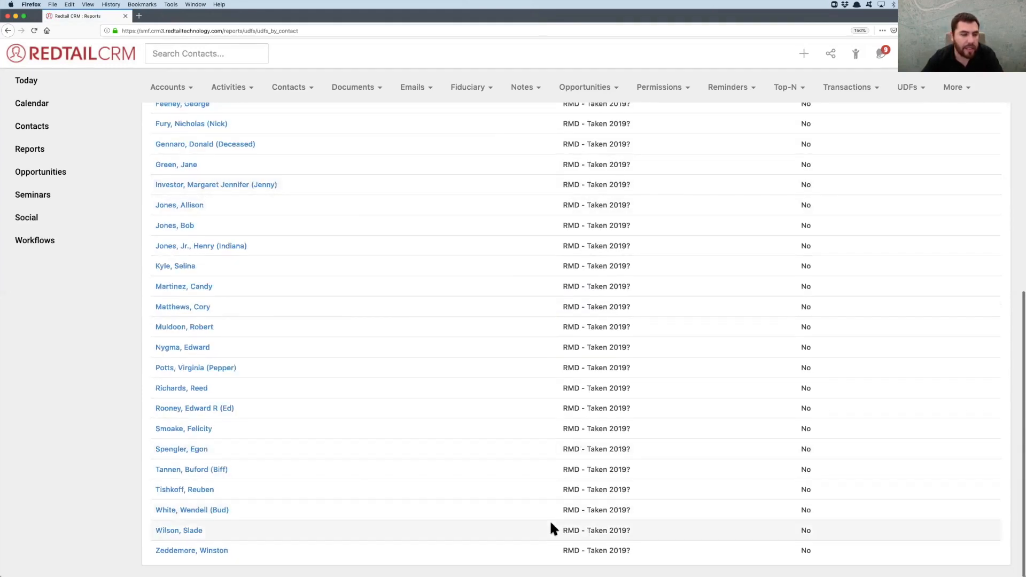
pyautogui.scroll(1, 550, 524)
pyautogui.scroll(5, 551, 525)
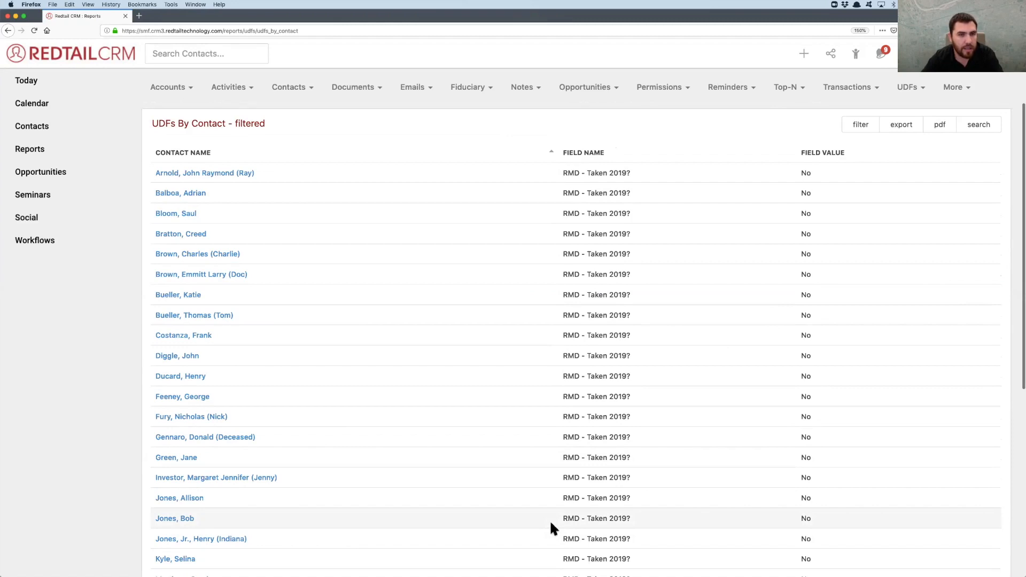
pyautogui.keyDown('super'); pyautogui.click(241, 173); pyautogui.keyUp('super')
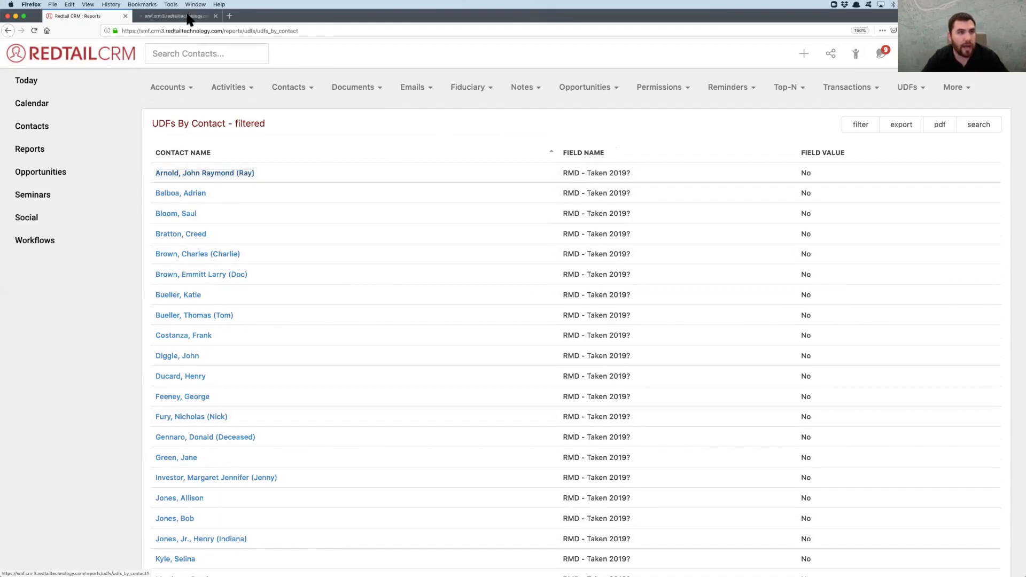
pyautogui.rightClick(218, 176)
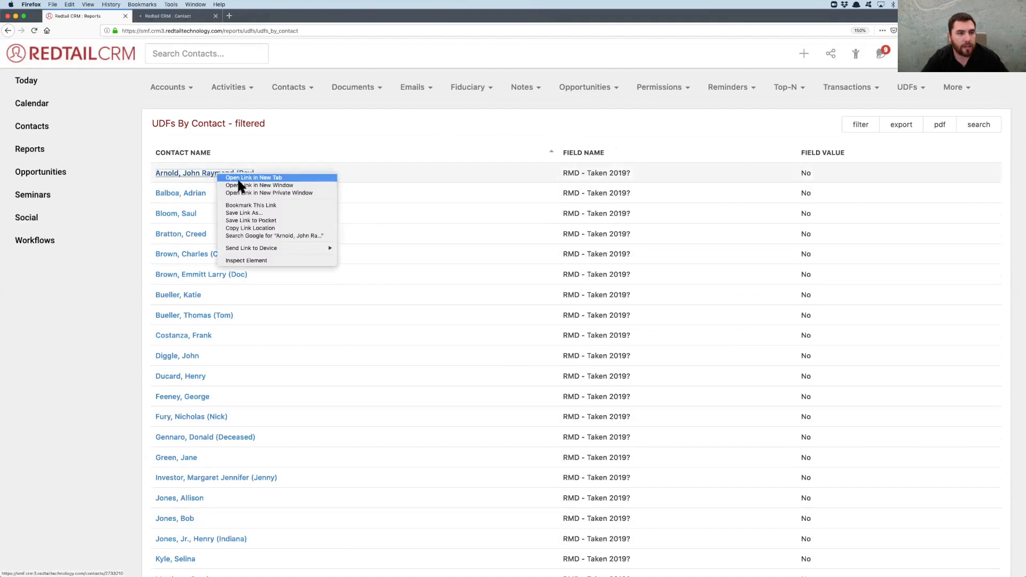
pyautogui.press('Escape')
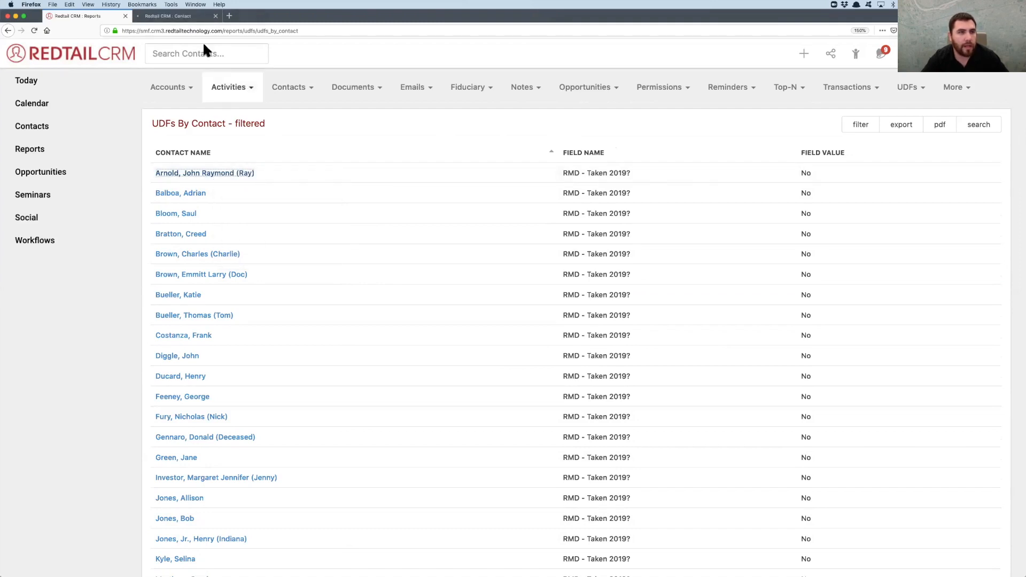
pyautogui.click(163, 16)
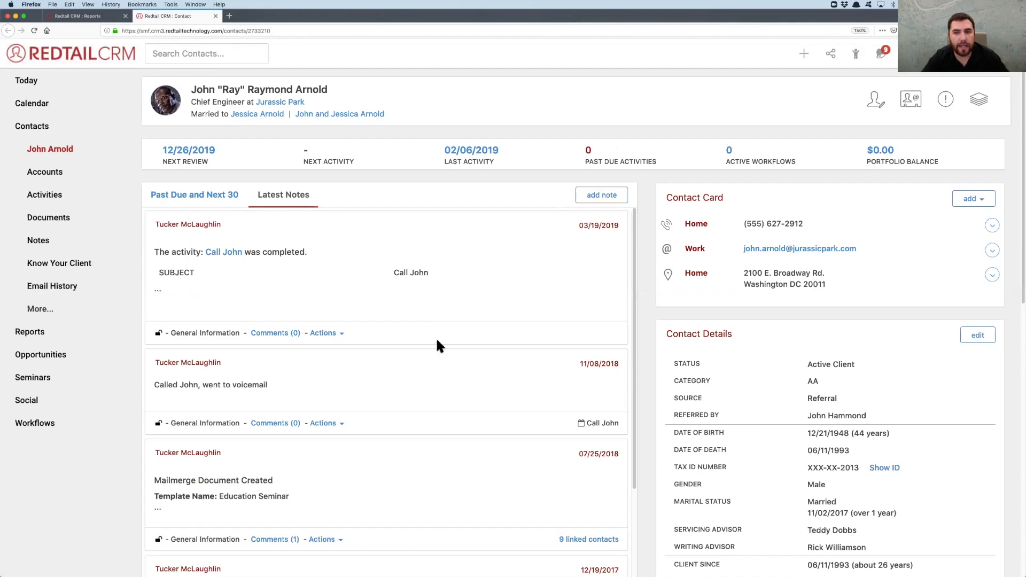
# - Display the user defined fields on the contact's overview page
pyautogui.scroll(-5, 647, 329)
pyautogui.scroll(-6, 648, 331)
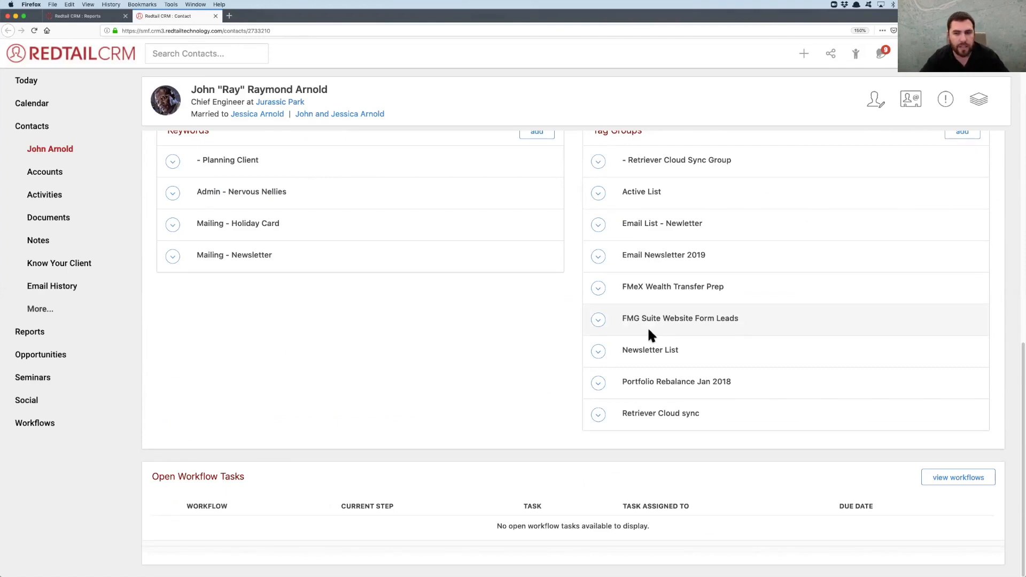
pyautogui.scroll(4, 648, 331)
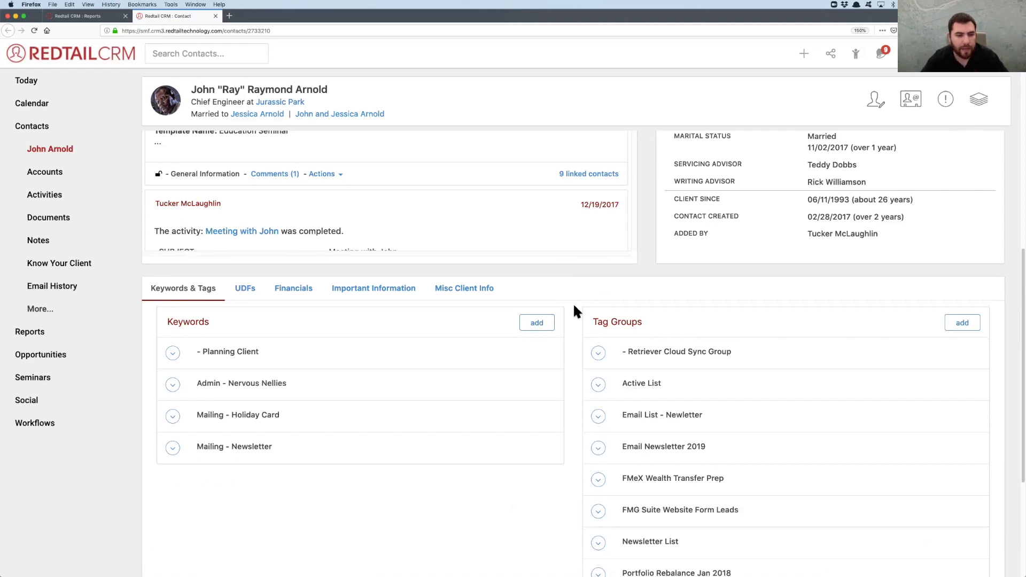
pyautogui.click(245, 288)
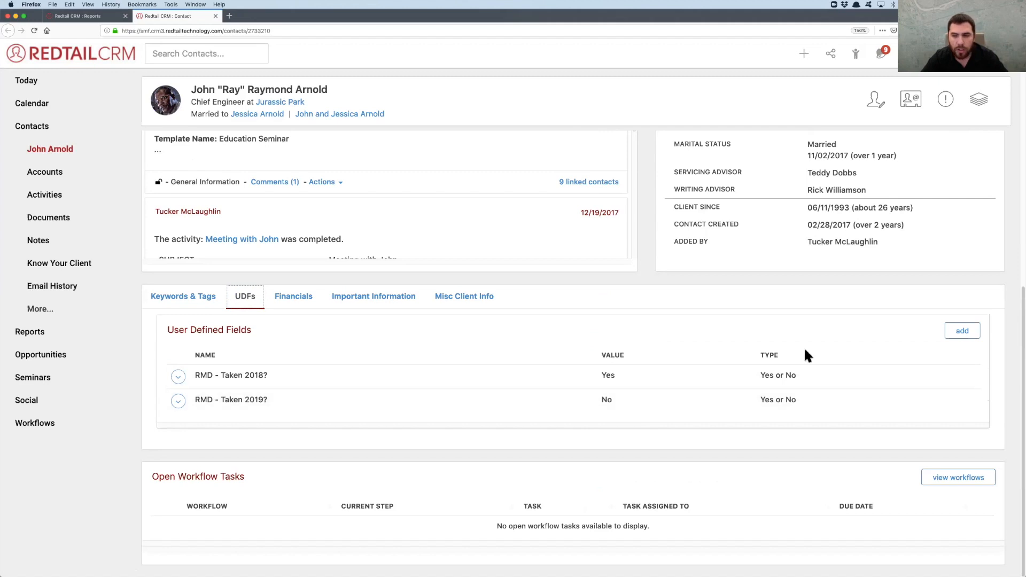
pyautogui.click(964, 336)
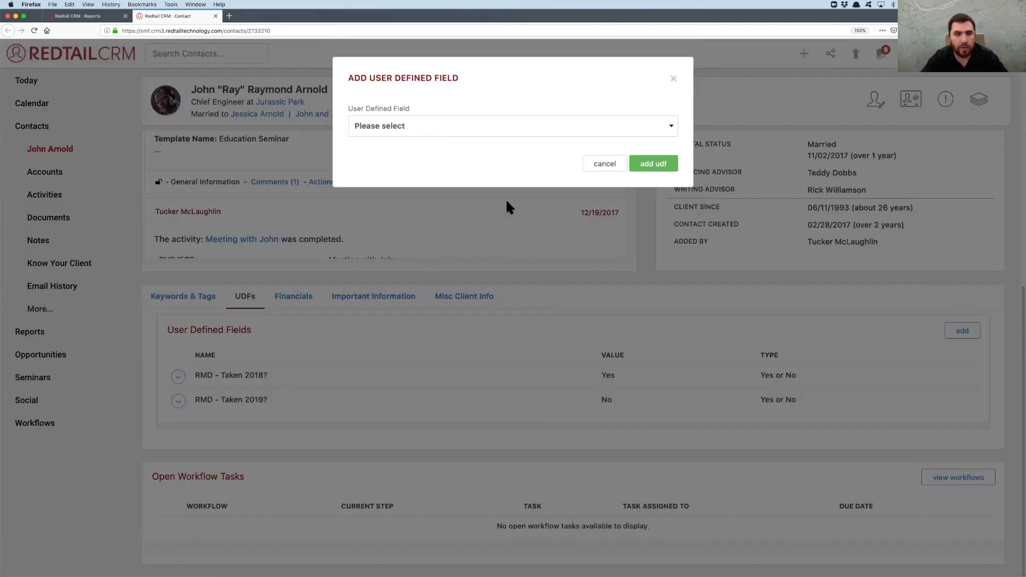
pyautogui.click(416, 128)
pyautogui.click(453, 82)
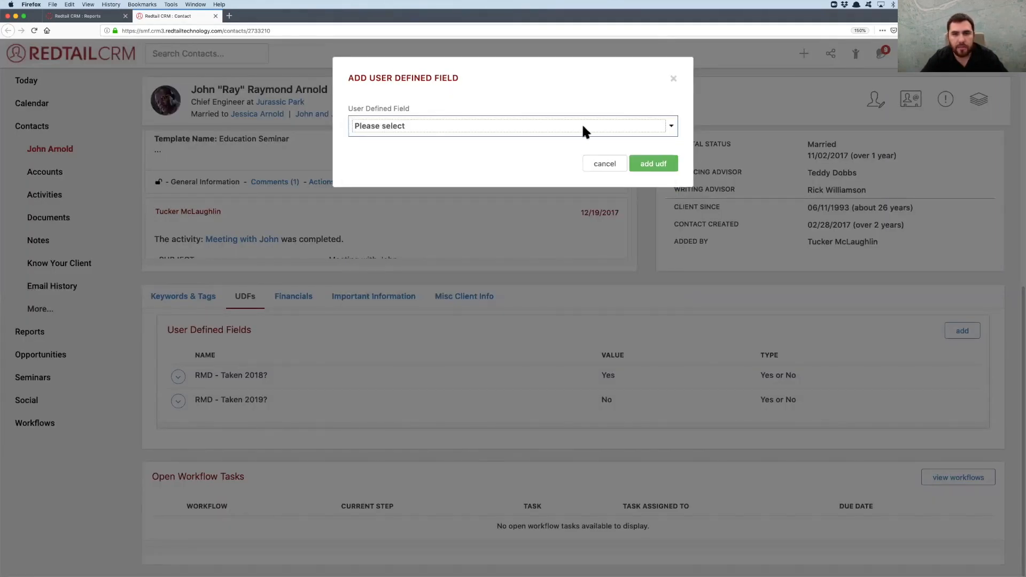
pyautogui.click(588, 163)
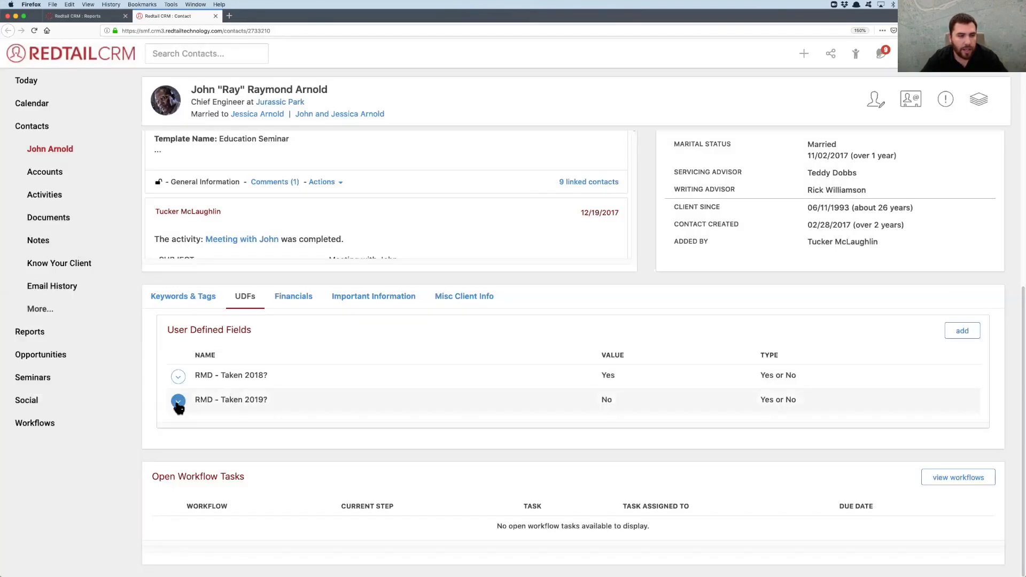
# - Set the contact's RMD - Taken 2019? user defined field to Yes
pyautogui.click(179, 402)
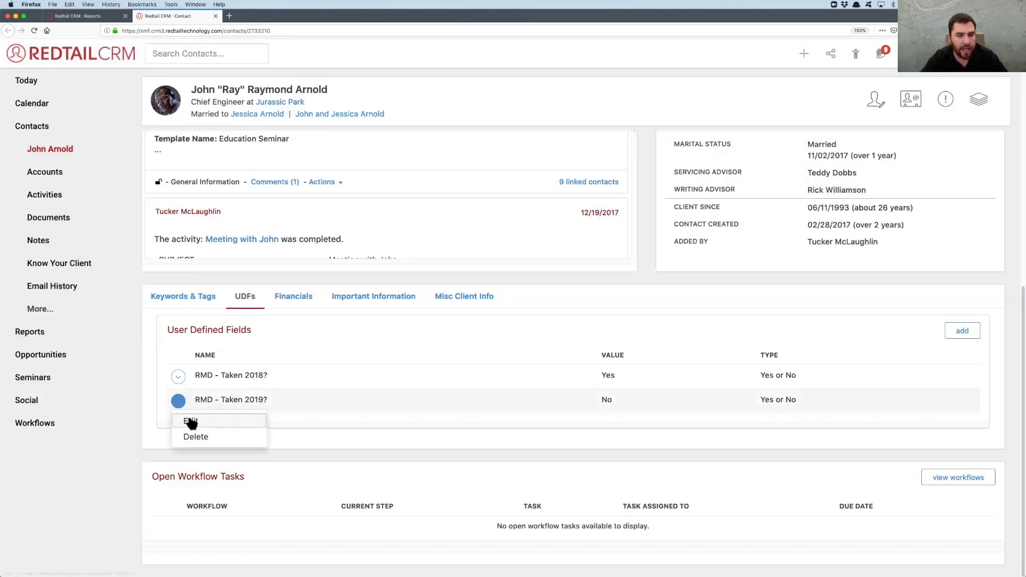
pyautogui.click(190, 421)
pyautogui.click(373, 125)
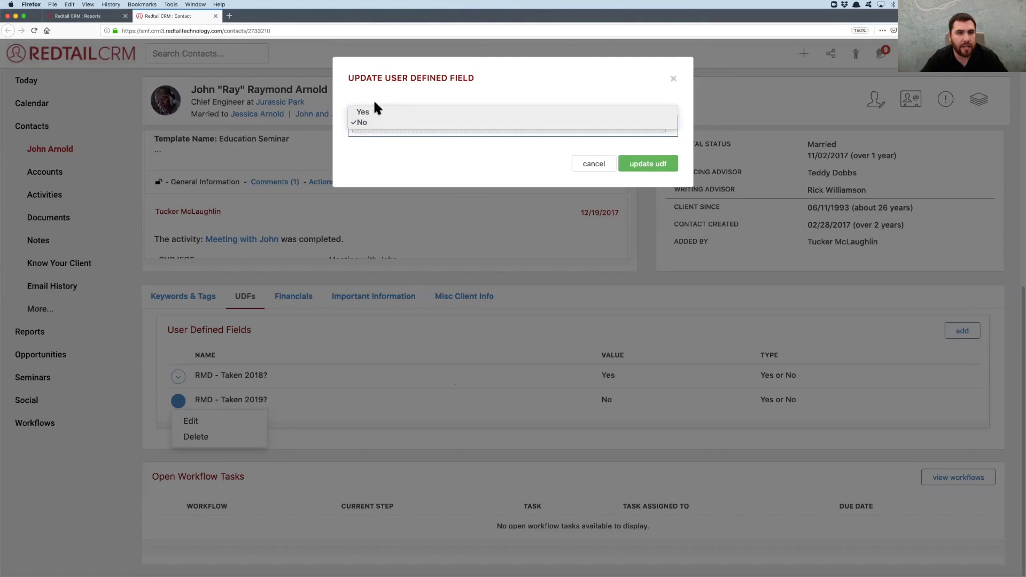
pyautogui.click(373, 109)
pyautogui.click(648, 164)
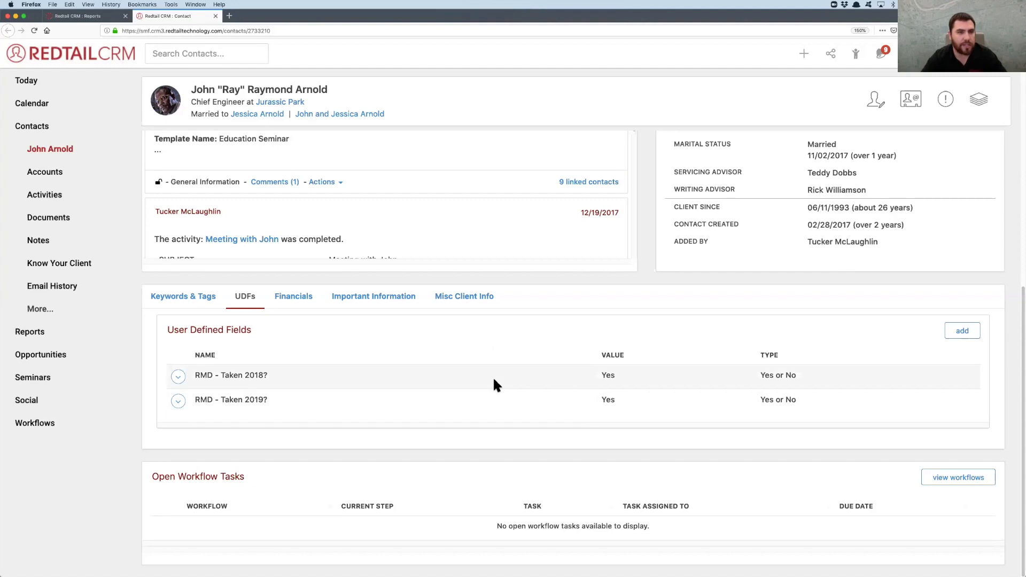
# - Return to the filtered report, reapply the RMD - Taken 2019? Equal To No filter and review the refreshed list
pyautogui.click(92, 18)
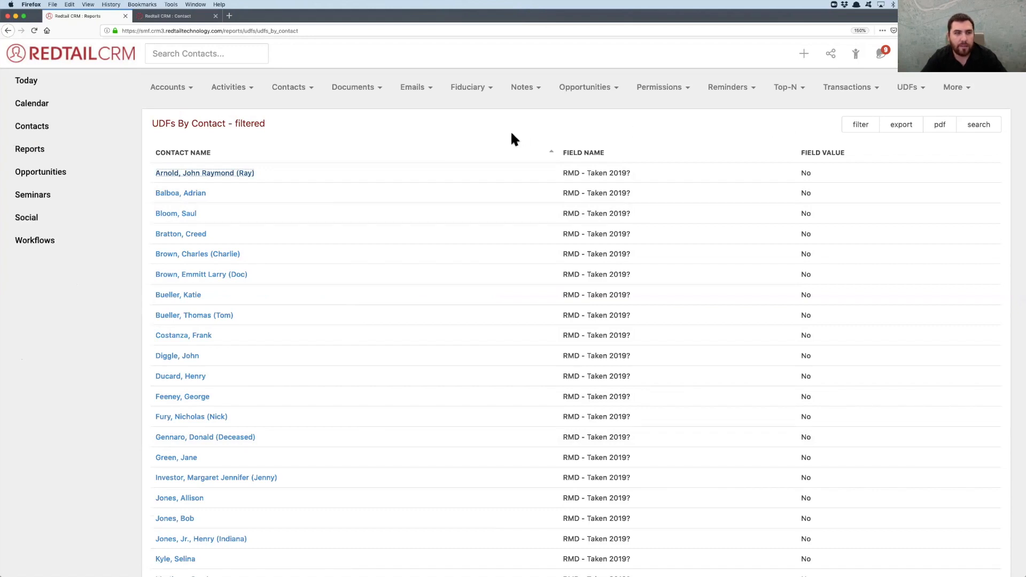
pyautogui.click(867, 127)
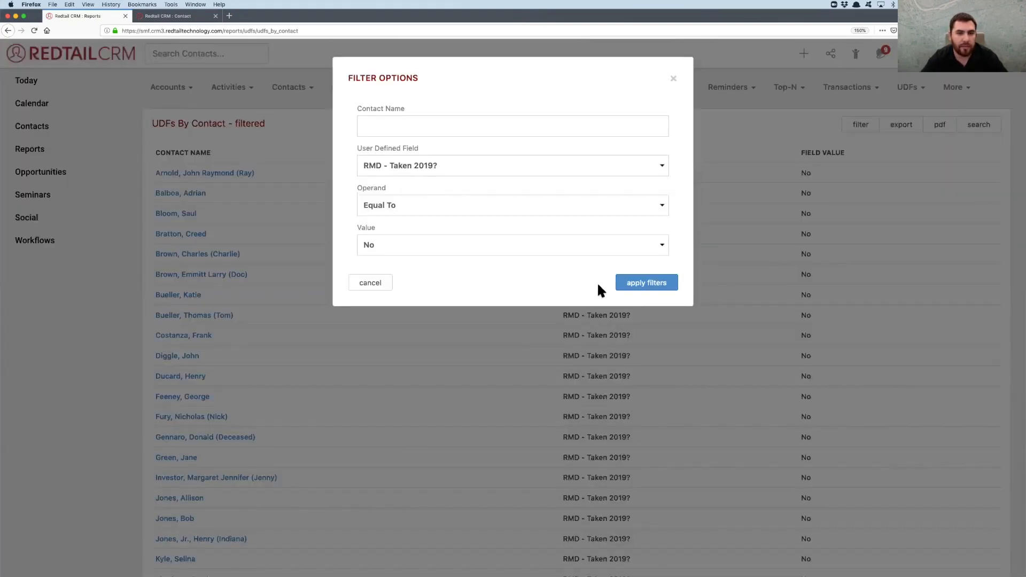
pyautogui.click(633, 283)
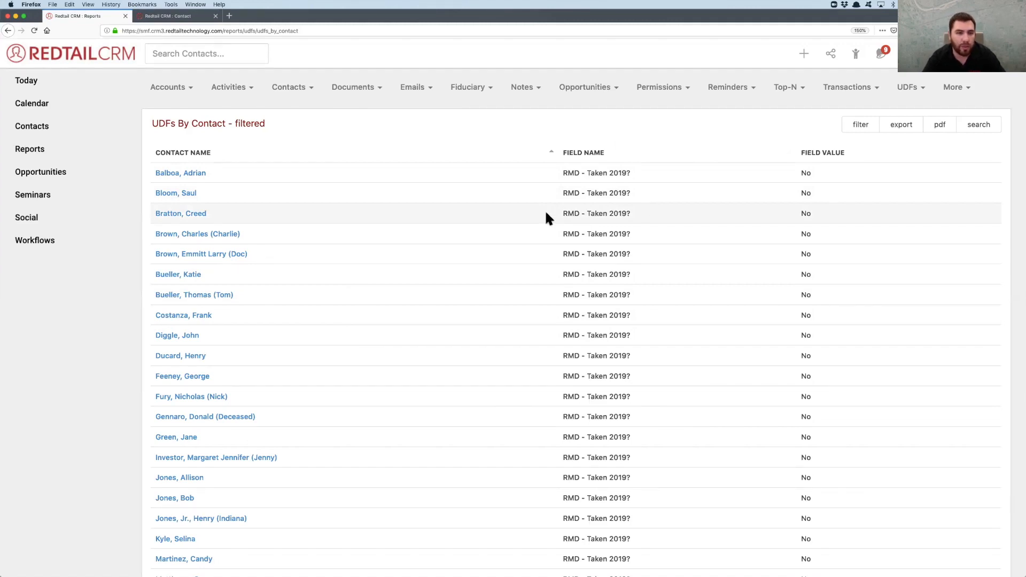
pyautogui.scroll(-5, 546, 214)
pyautogui.scroll(-3, 529, 521)
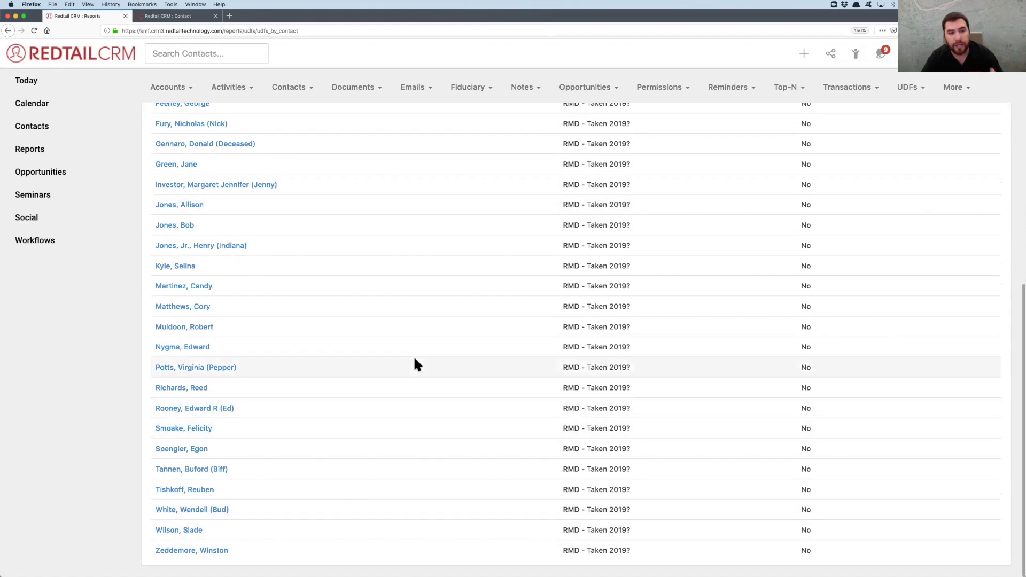
pyautogui.scroll(8, 414, 358)
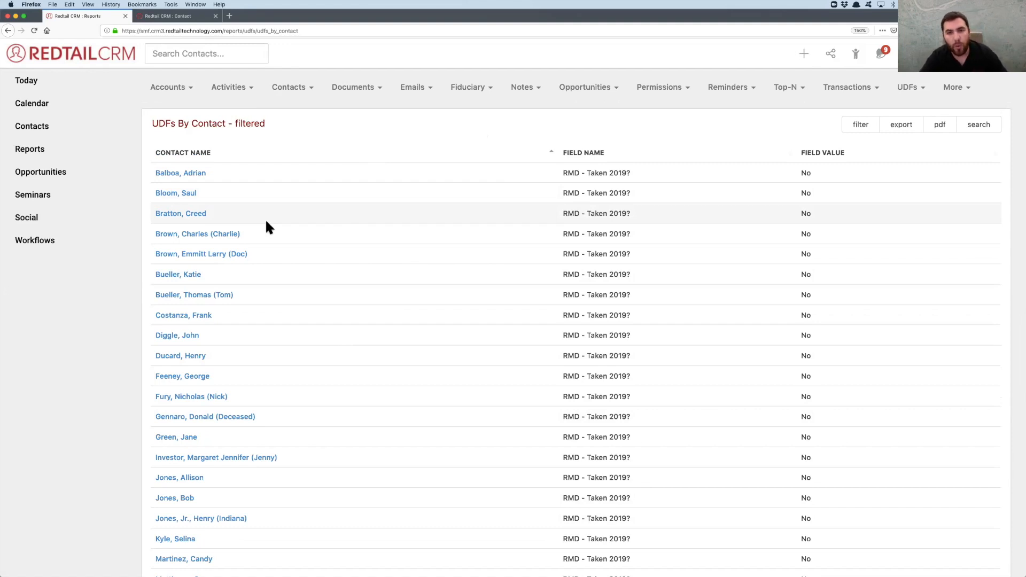
# - Consult the PowerPoint slide of date-of-birth ranges by calendar year and open a blank contact Advanced Search in Redtail CRM
pyautogui.click(51, 133)
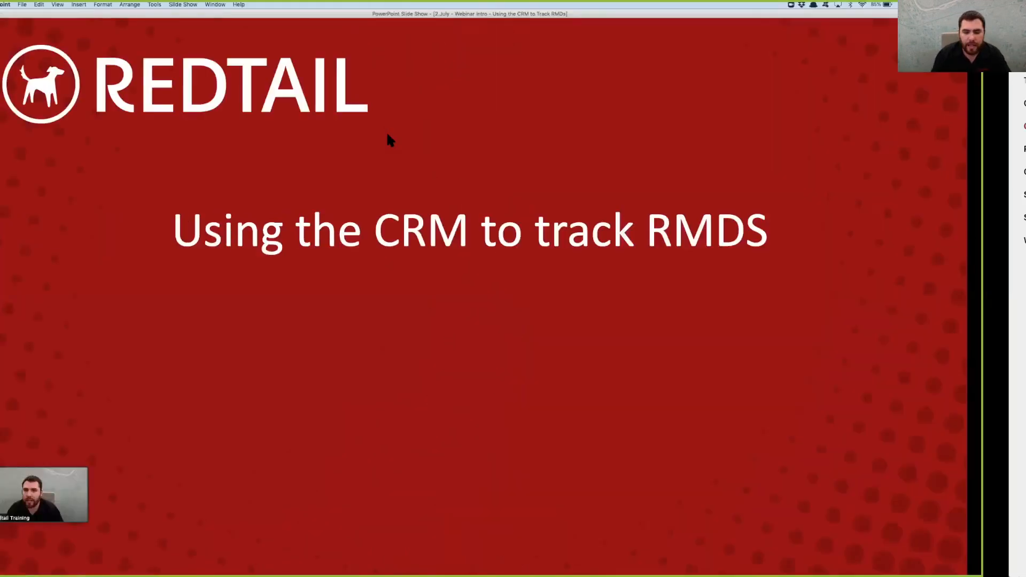
pyautogui.press('Right')
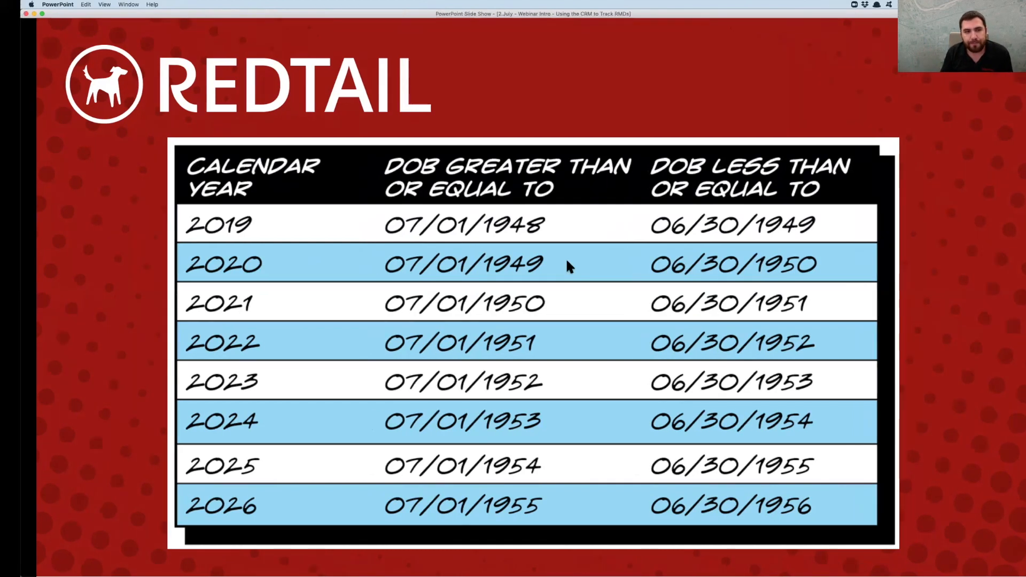
pyautogui.hotkey('ctrl', 'Right')
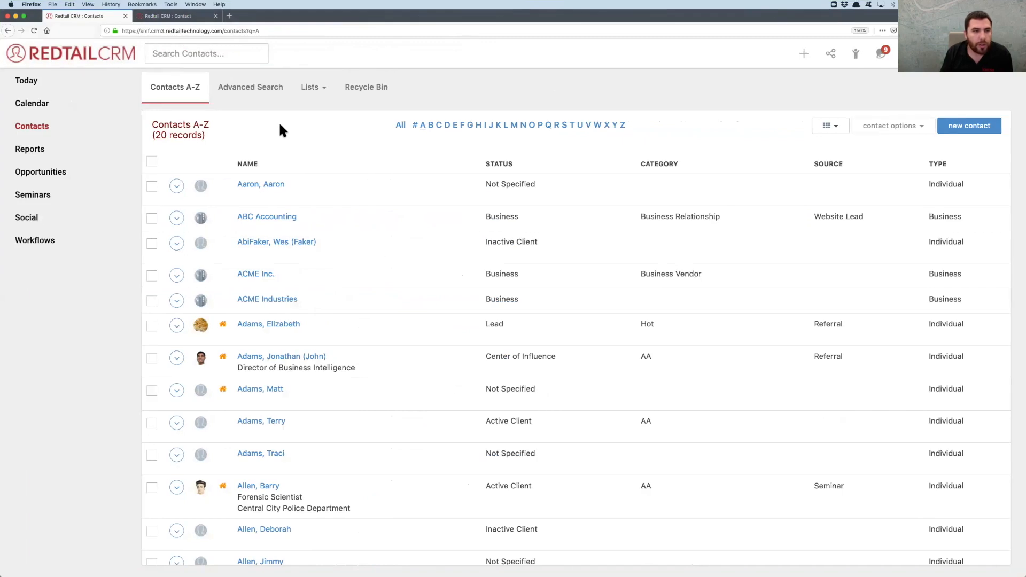
pyautogui.click(238, 91)
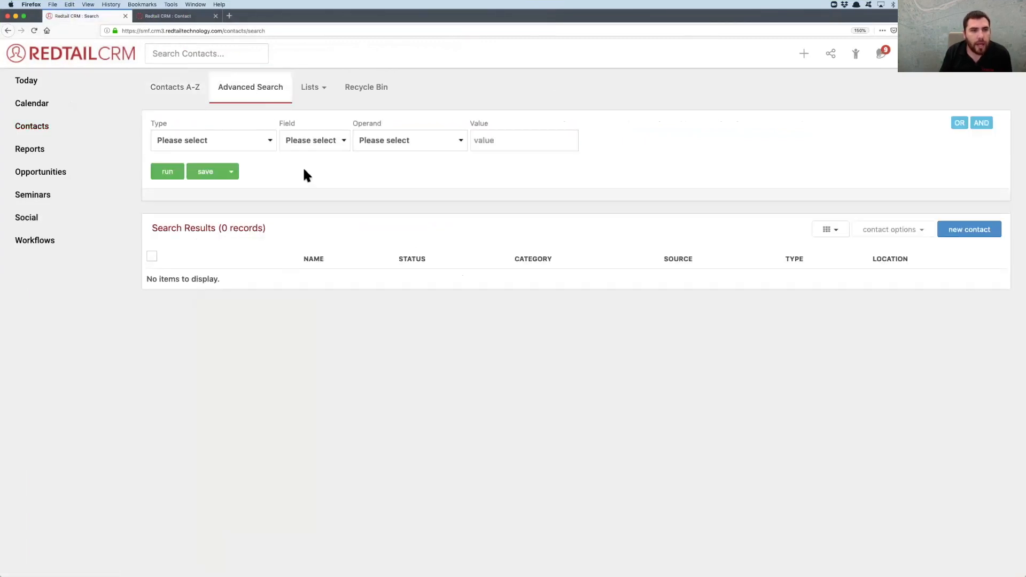
pyautogui.click(210, 139)
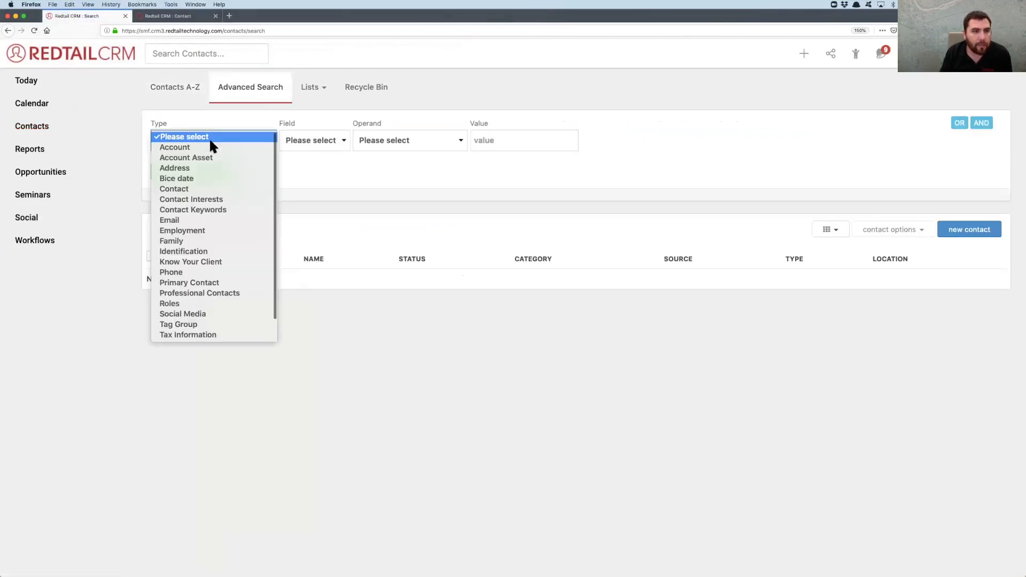
pyautogui.click(221, 189)
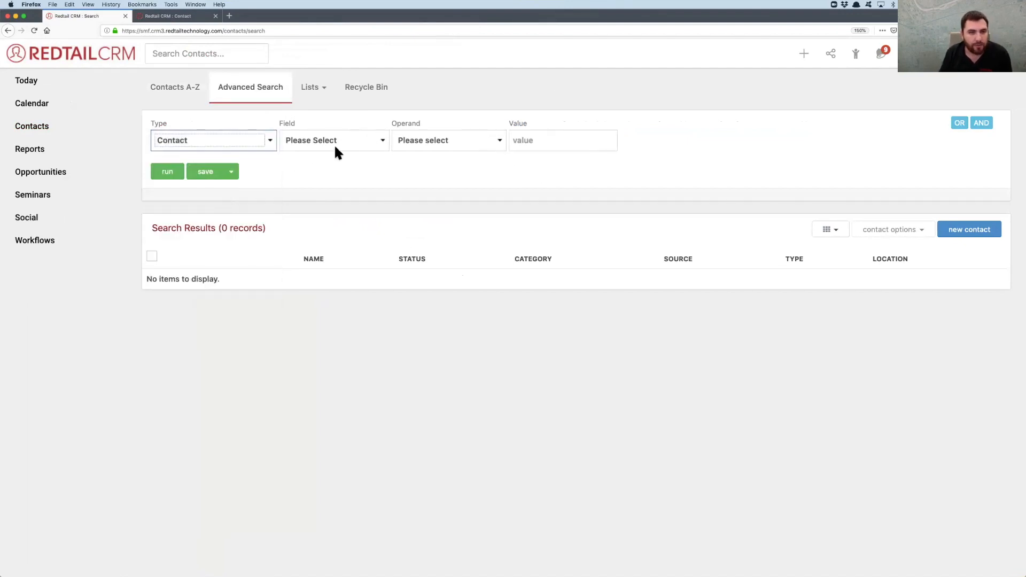
pyautogui.click(319, 96)
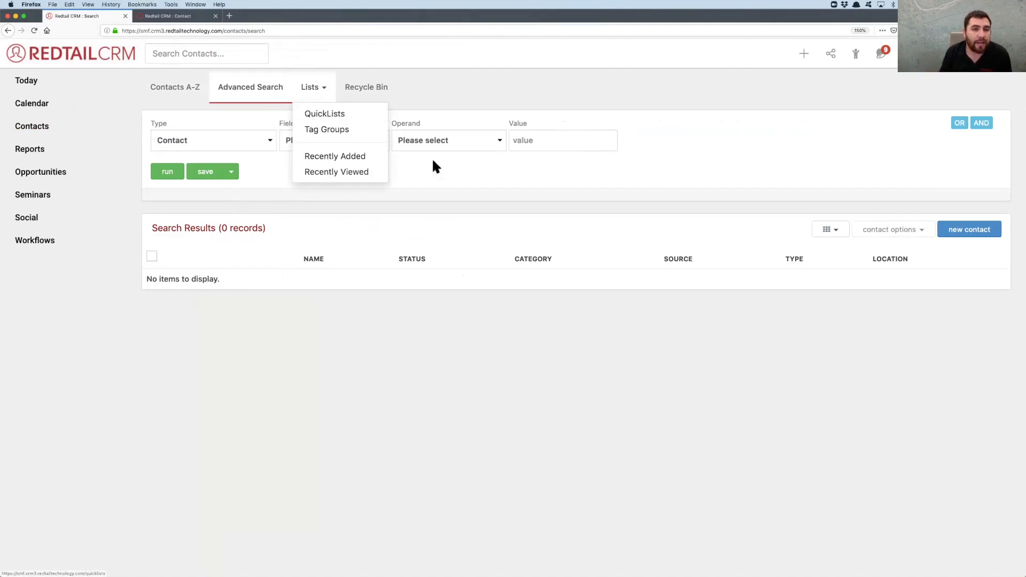
pyautogui.click(307, 138)
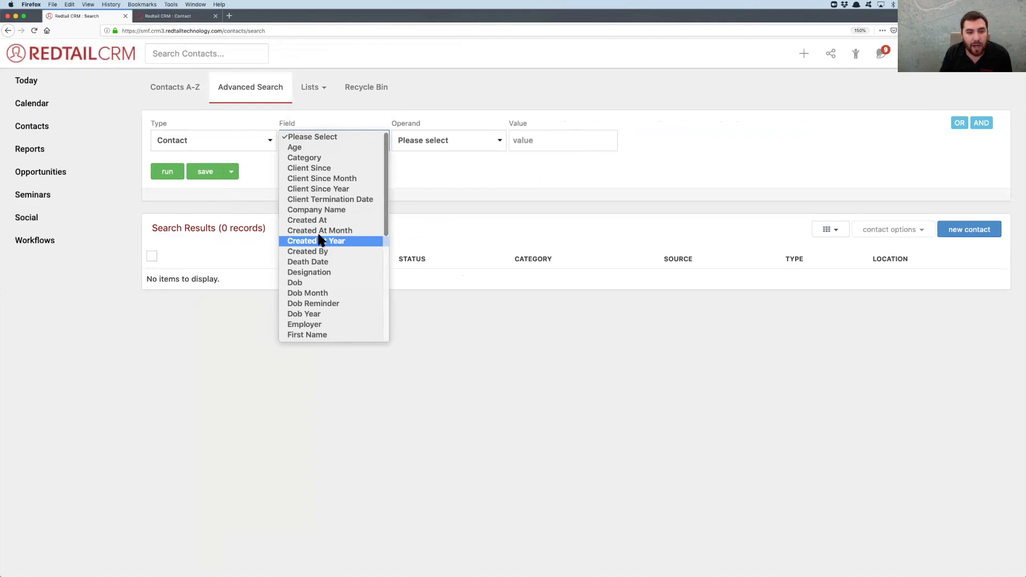
pyautogui.scroll(-5, 318, 234)
pyautogui.click(299, 292)
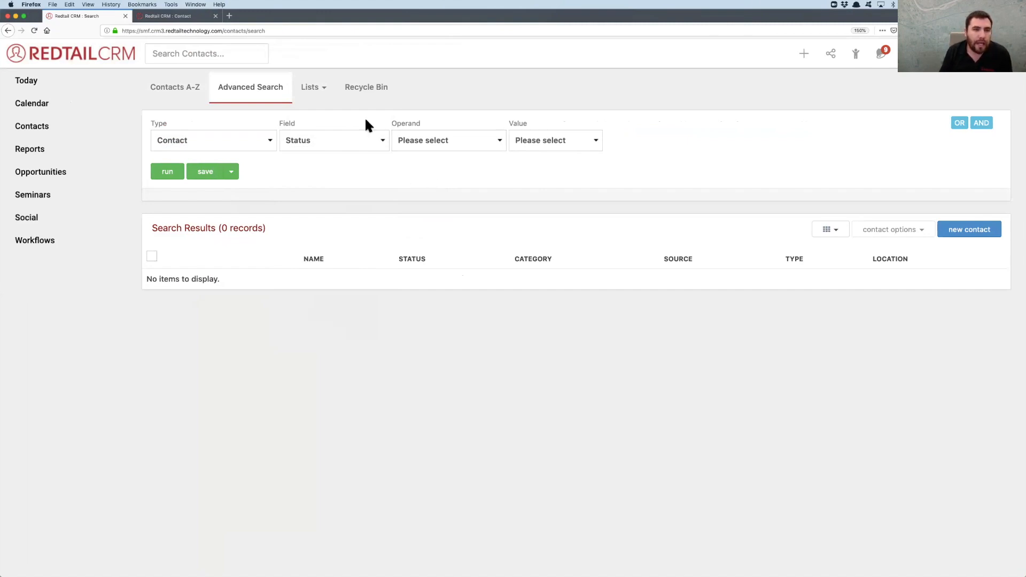
# - Open the QuickList Active Clients who turn 70 1/2 this year and review its date-of-birth criteria and matching contacts
pyautogui.click(319, 93)
pyautogui.click(326, 114)
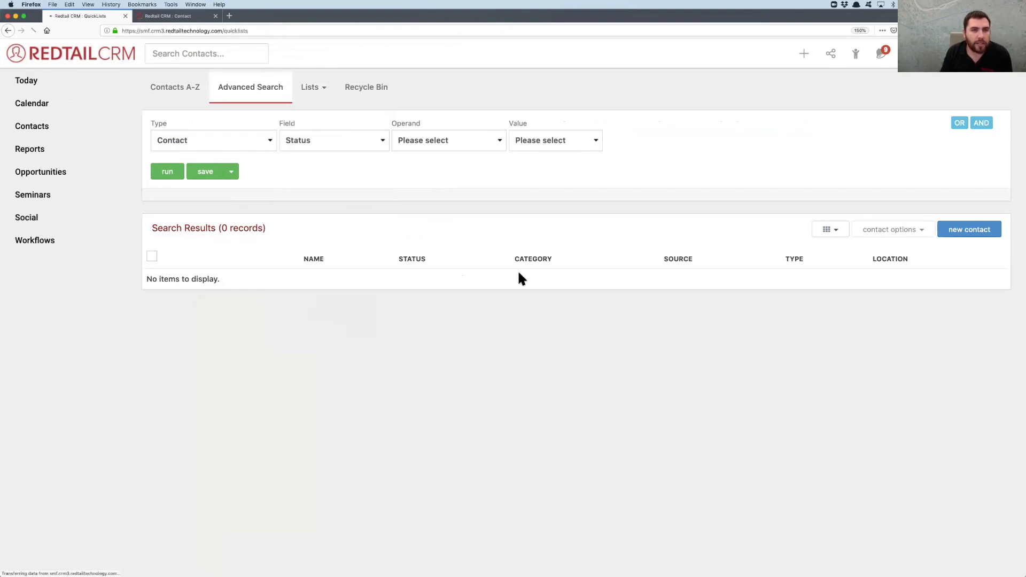
pyautogui.scroll(-3, 434, 284)
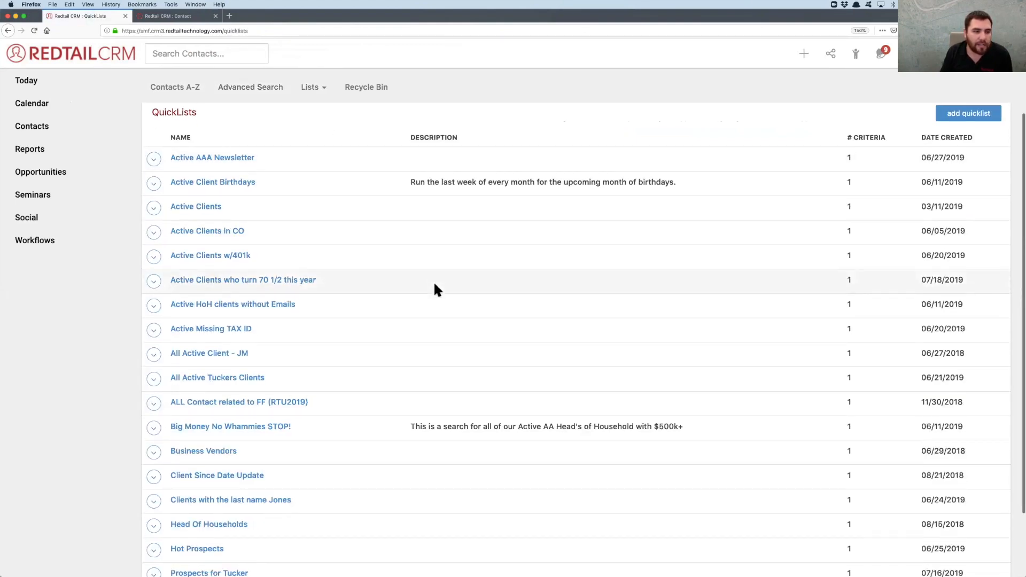
pyautogui.click(289, 211)
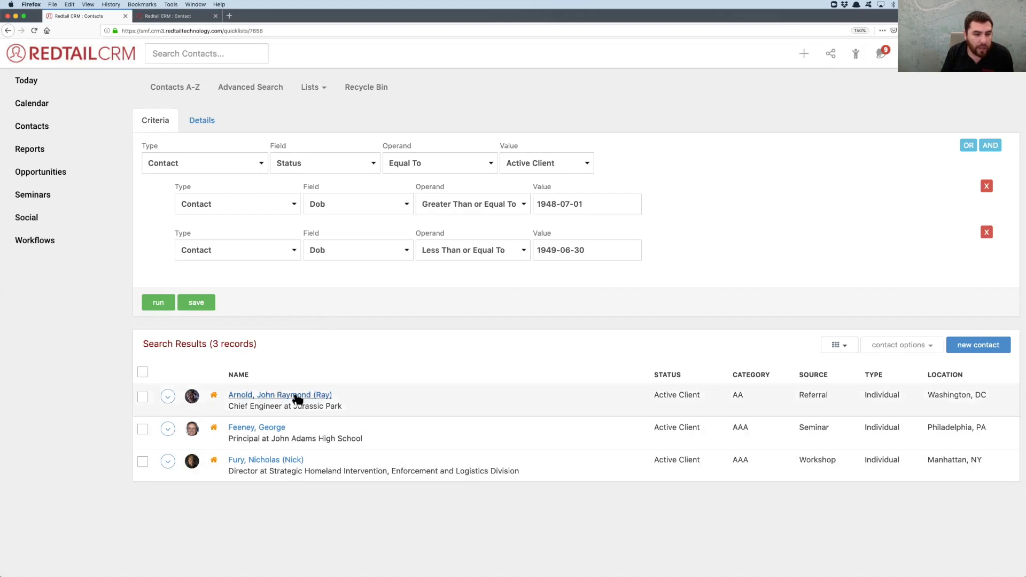
pyautogui.moveTo(299, 399)
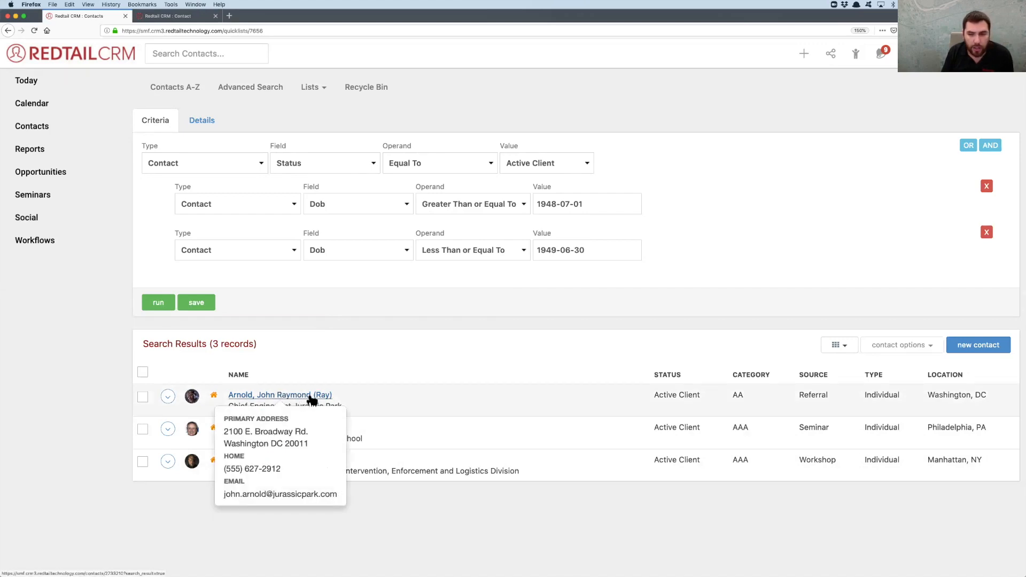
pyautogui.scroll(-1, 485, 365)
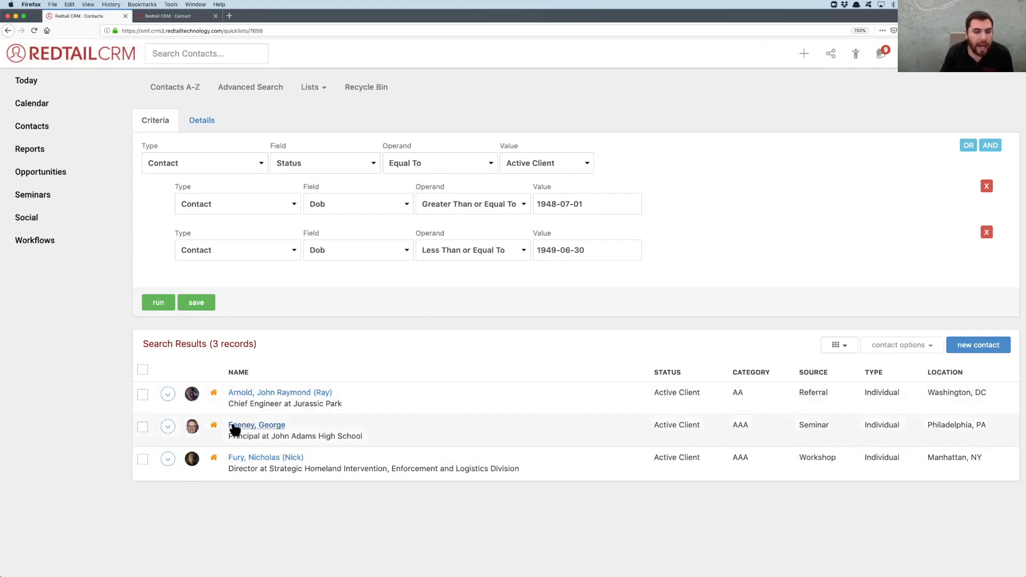
# - Select the second and third contacts in the QuickList results and open the bulk actions for them
pyautogui.click(144, 427)
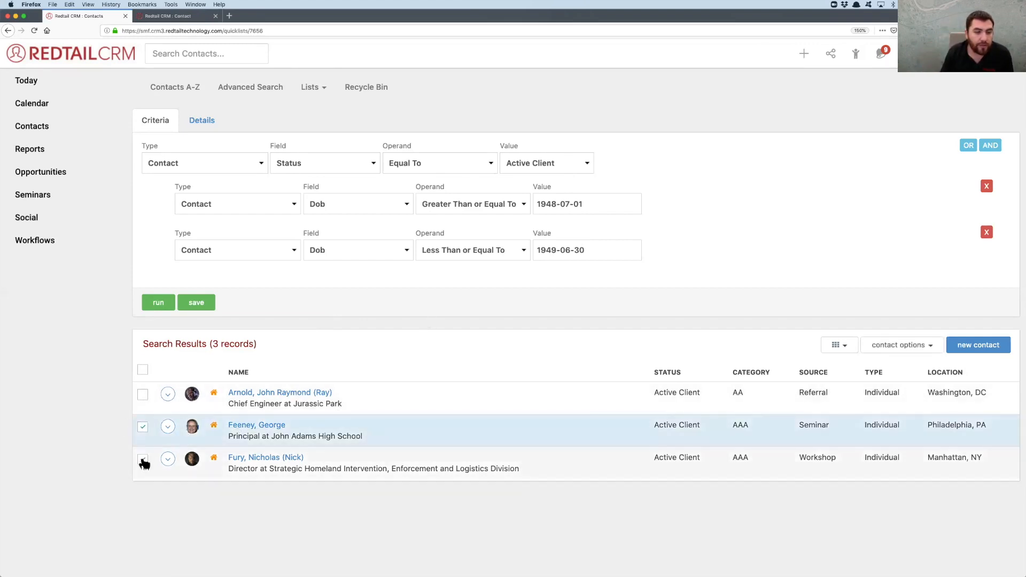
pyautogui.click(143, 460)
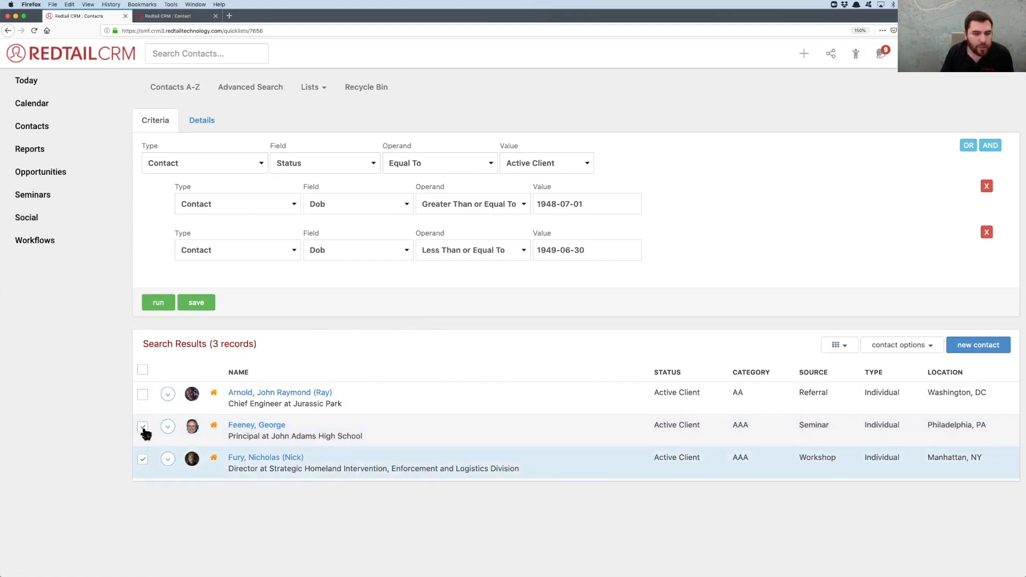
pyautogui.click(914, 346)
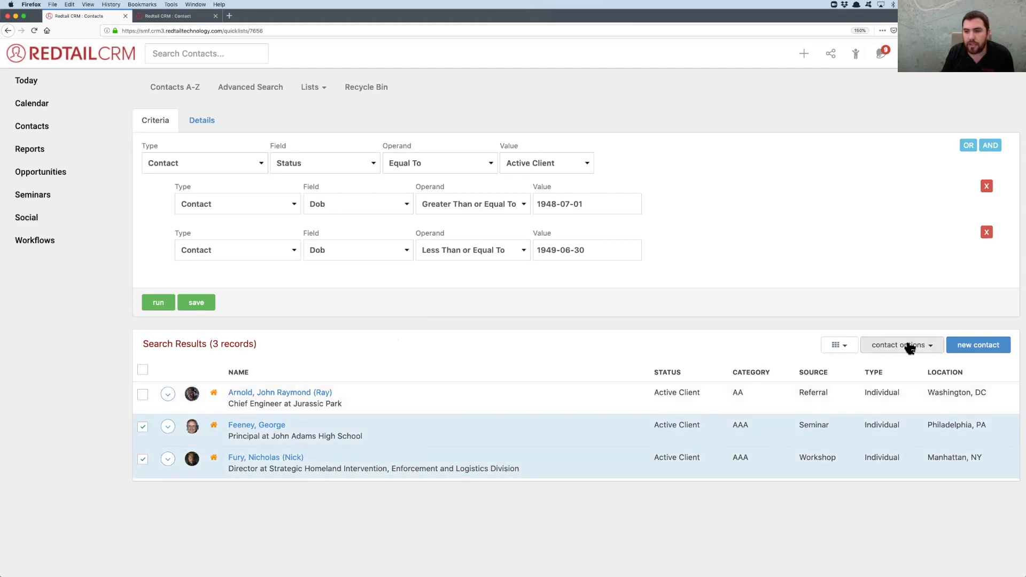
pyautogui.click(885, 457)
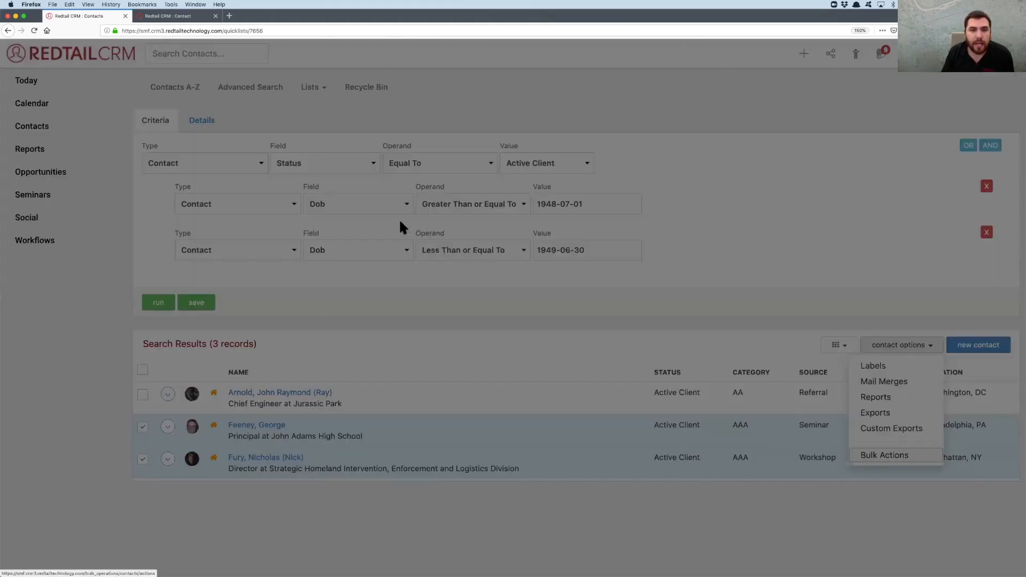
# - Inspect the bulk action for adding a User Defined Field and close the bulk actions without assigning anything
pyautogui.scroll(-5, 377, 310)
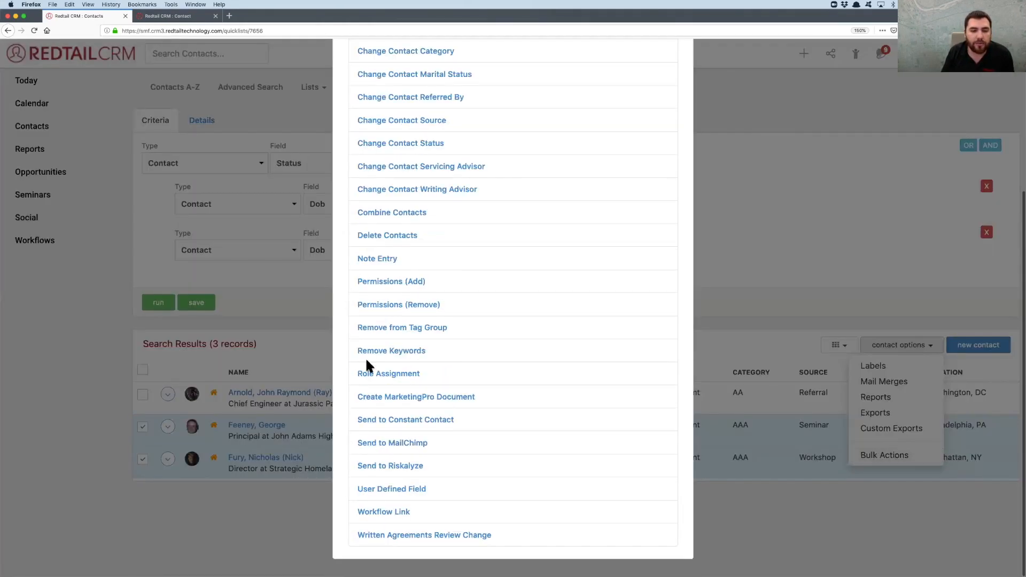
pyautogui.click(396, 489)
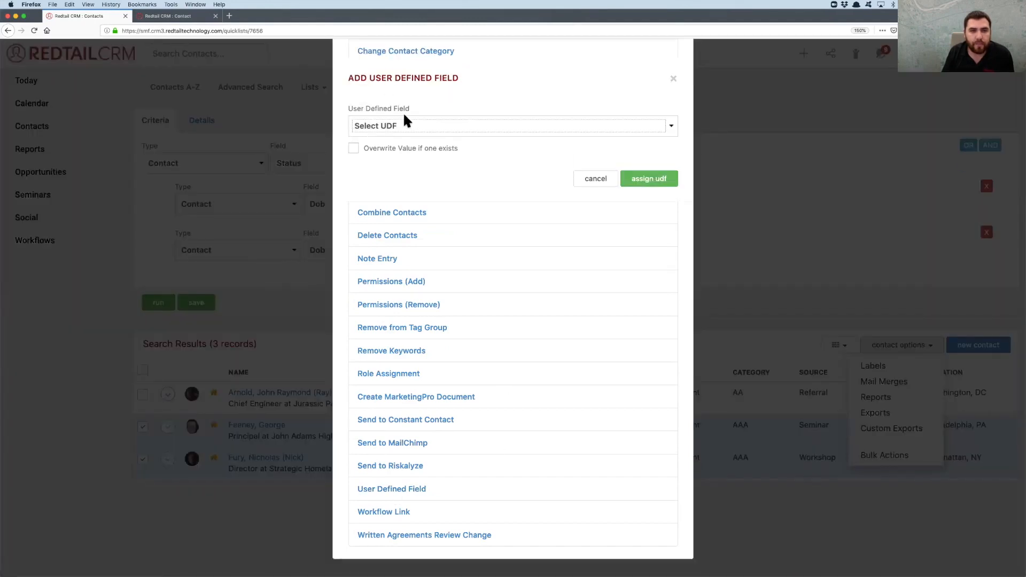
pyautogui.click(403, 120)
pyautogui.click(506, 81)
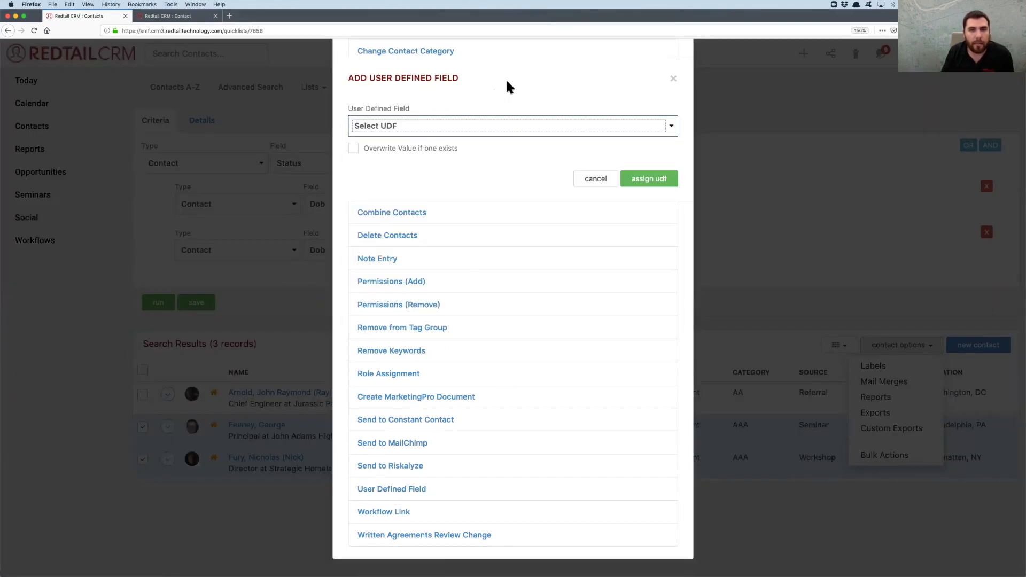
pyautogui.click(671, 76)
pyautogui.scroll(4, 736, 185)
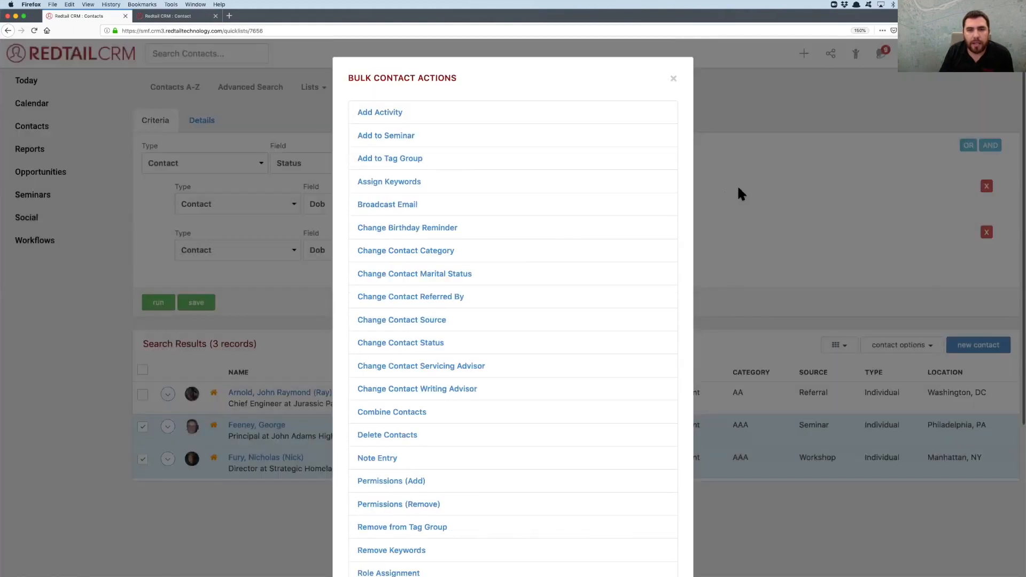
pyautogui.click(673, 80)
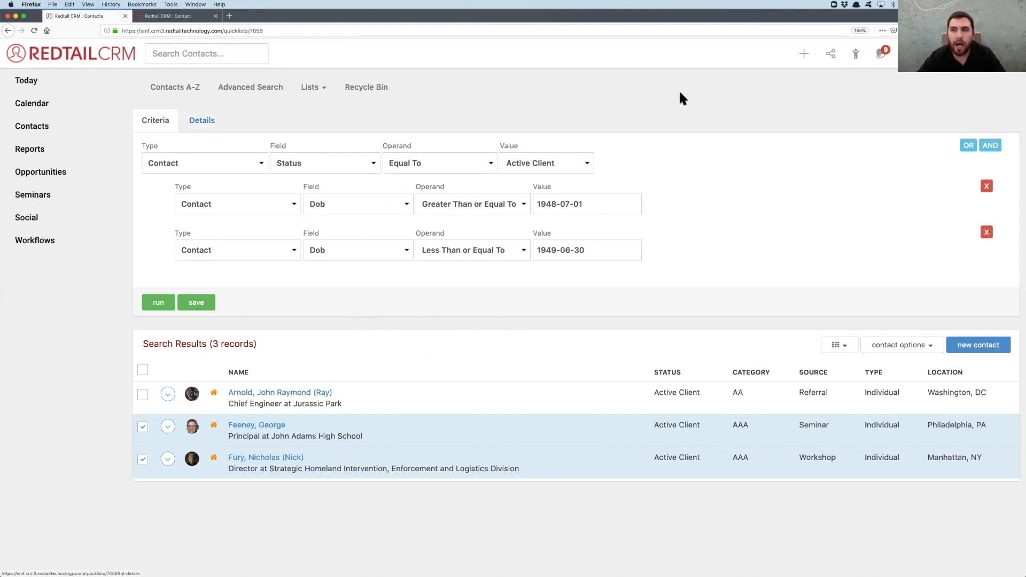
# - Find the client by full name, open the contact record and examine the user defined fields on its overview
pyautogui.click(859, 63)
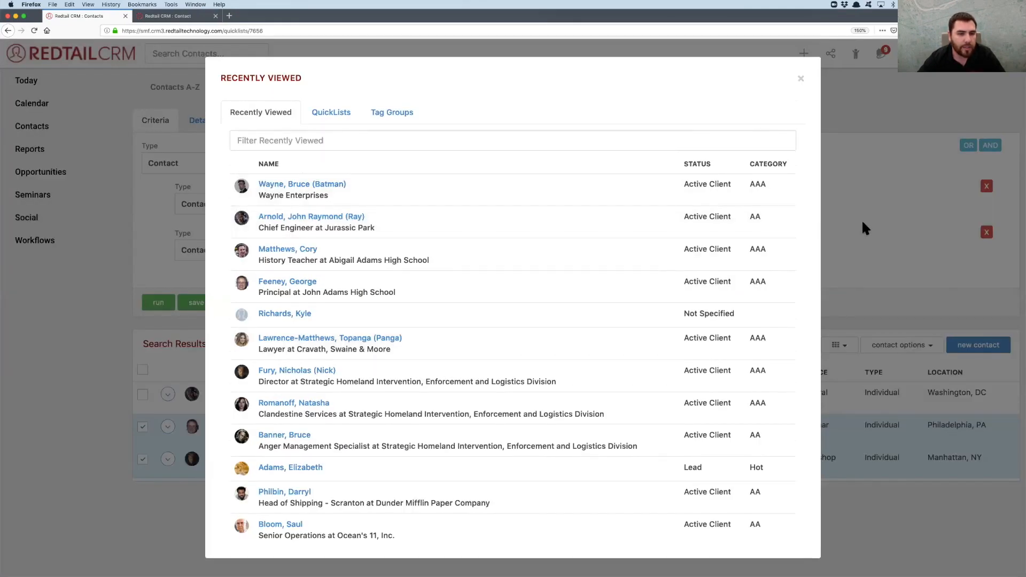
pyautogui.click(861, 220)
pyautogui.click(211, 58)
pyautogui.write('Reed')
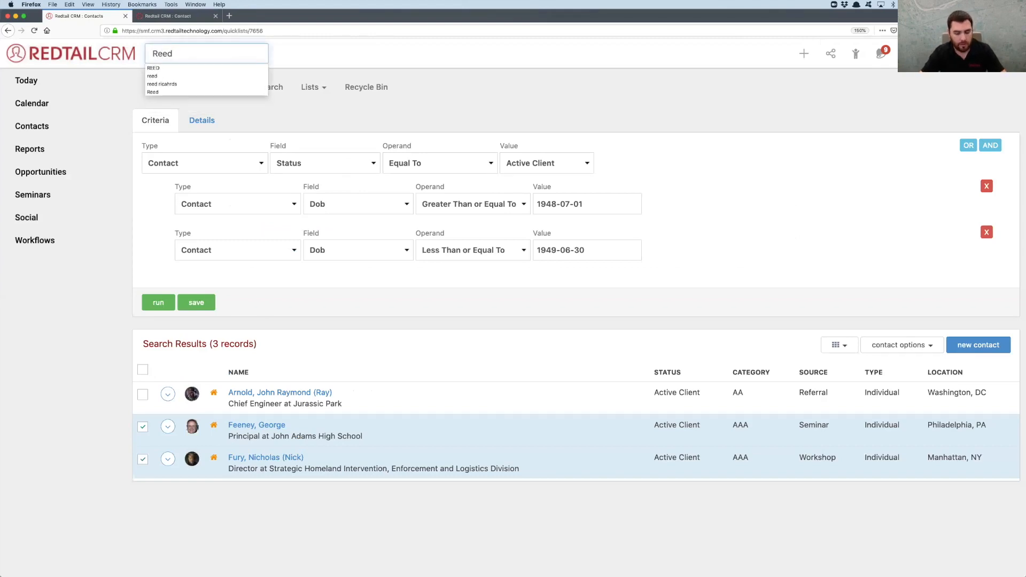
pyautogui.write(' richards')
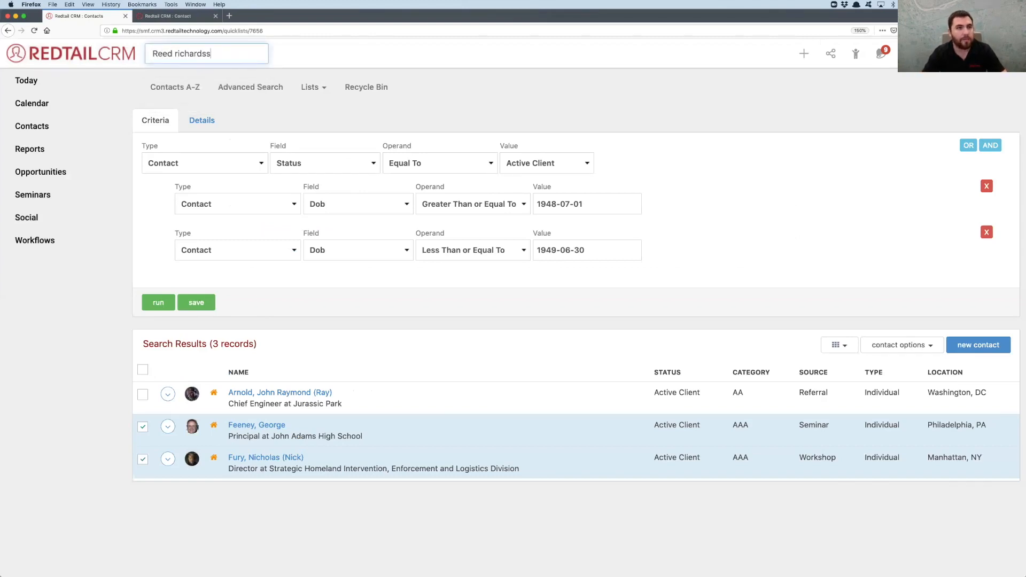
pyautogui.press('Return')
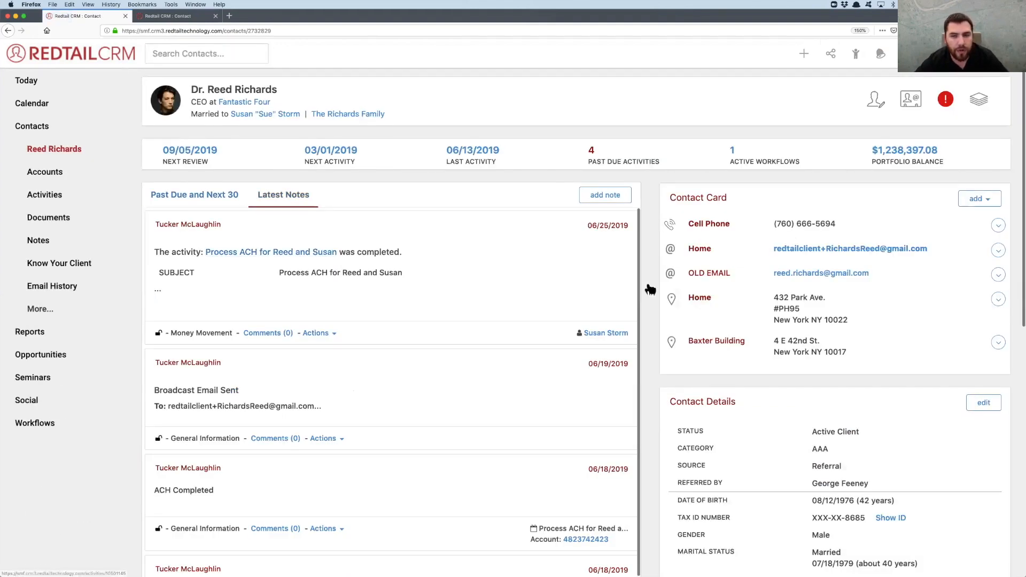
pyautogui.scroll(-10, 651, 293)
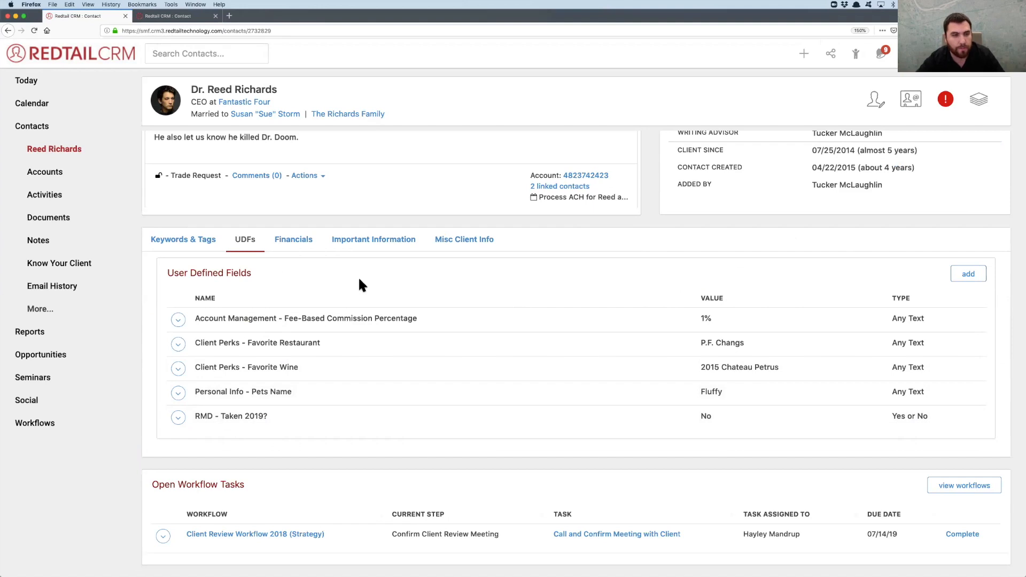
pyautogui.scroll(5, 418, 318)
# - Open the contact's tax qualified account and look through its details down to the Account User Defined Fields section
pyautogui.click(48, 173)
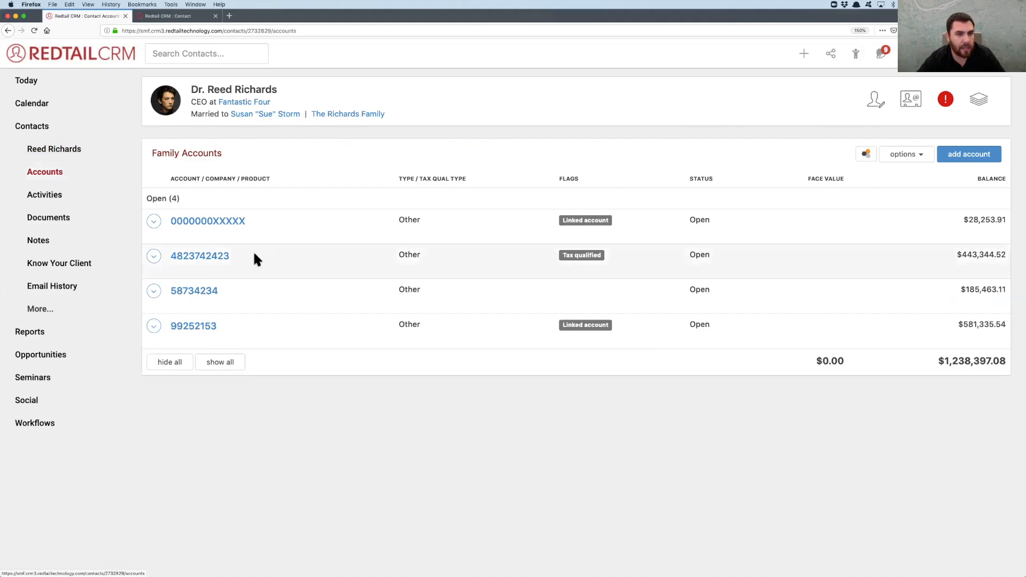
pyautogui.click(197, 256)
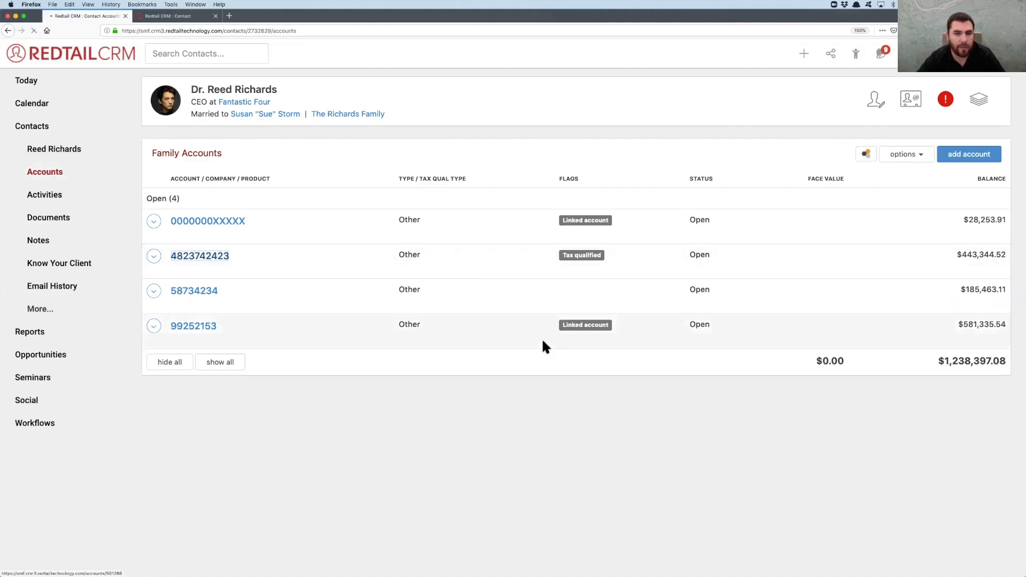
pyautogui.scroll(-15, 342, 237)
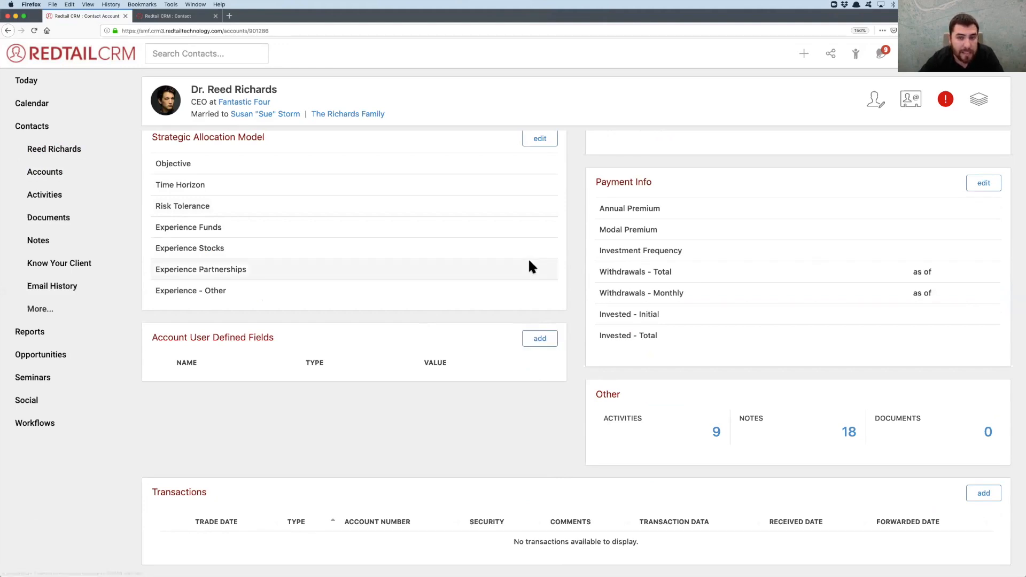
pyautogui.scroll(2, 528, 266)
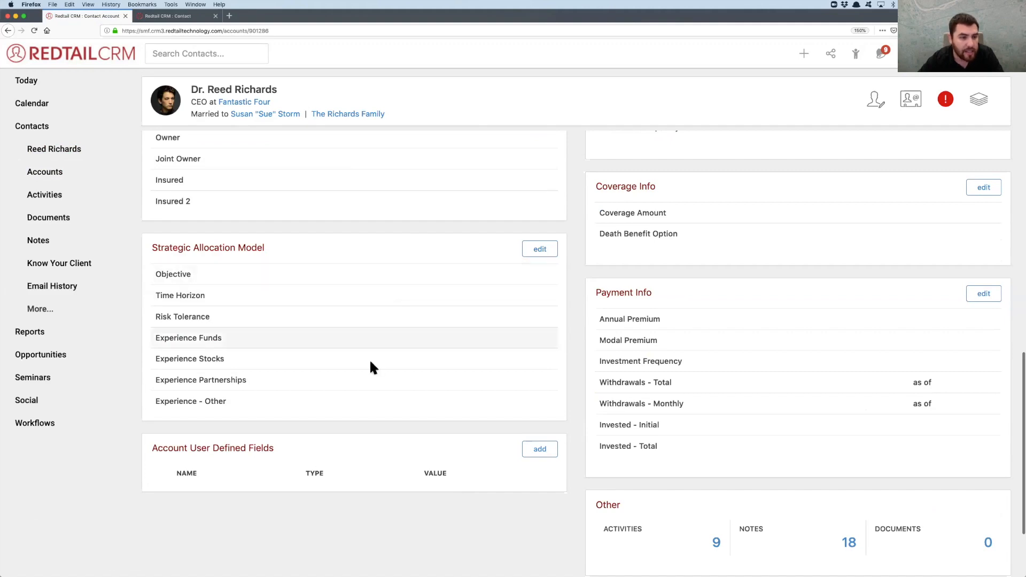
# - Add the RMD Amount account user defined field with the value 6000 to the tax qualified account
pyautogui.scroll(-2, 370, 366)
pyautogui.click(553, 352)
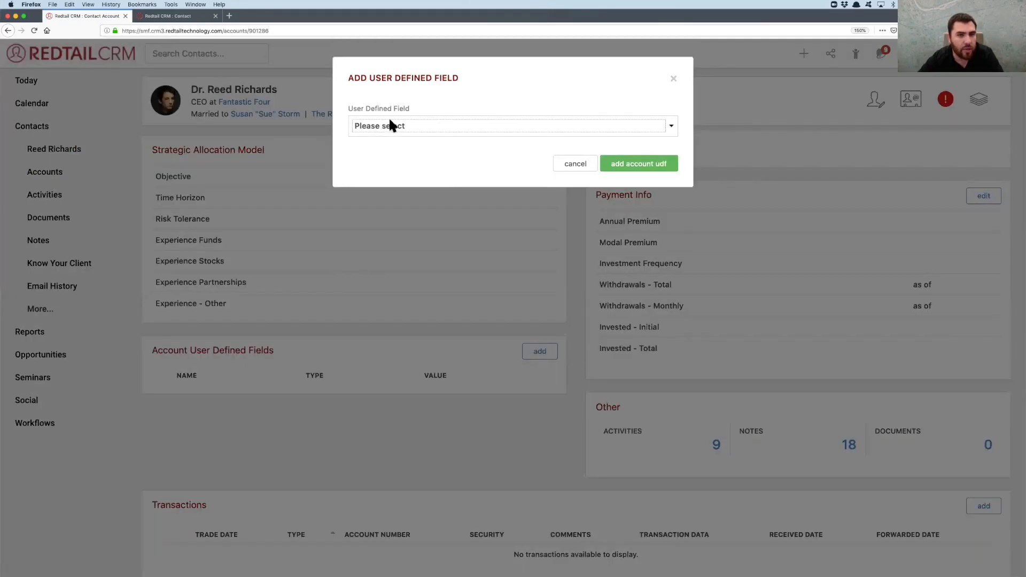
pyautogui.click(389, 123)
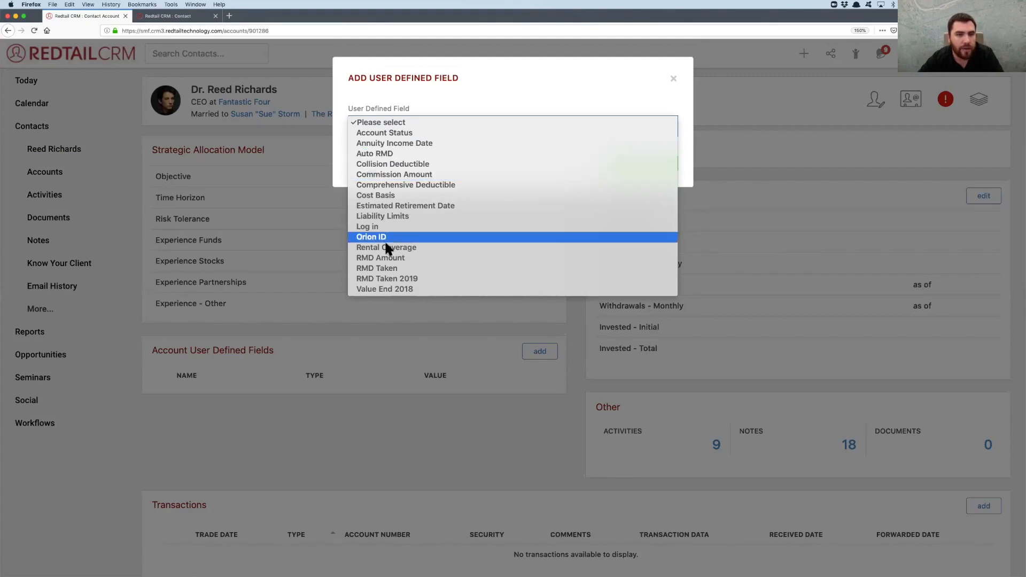
pyautogui.click(406, 257)
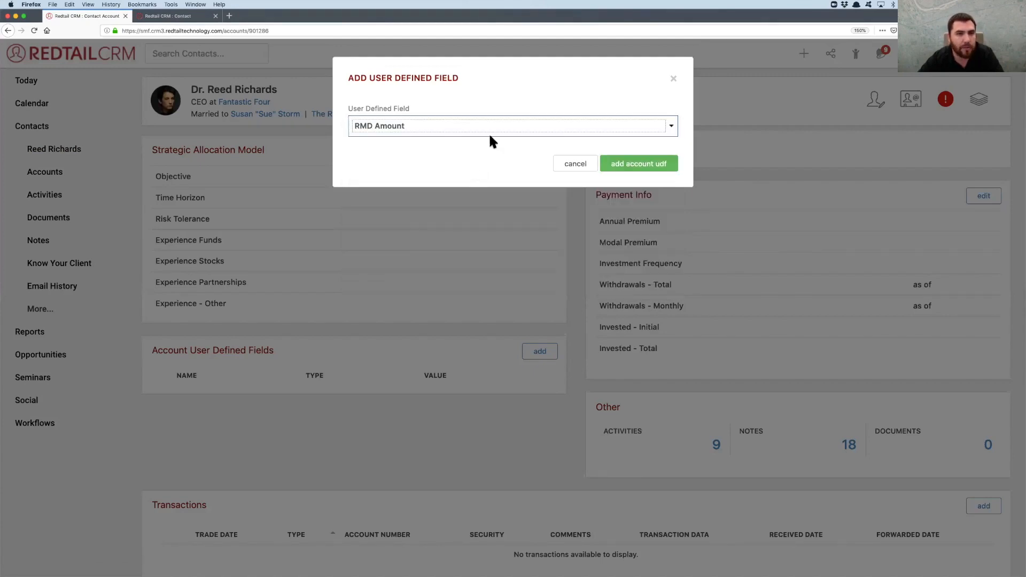
pyautogui.click(394, 173)
pyautogui.write('6000')
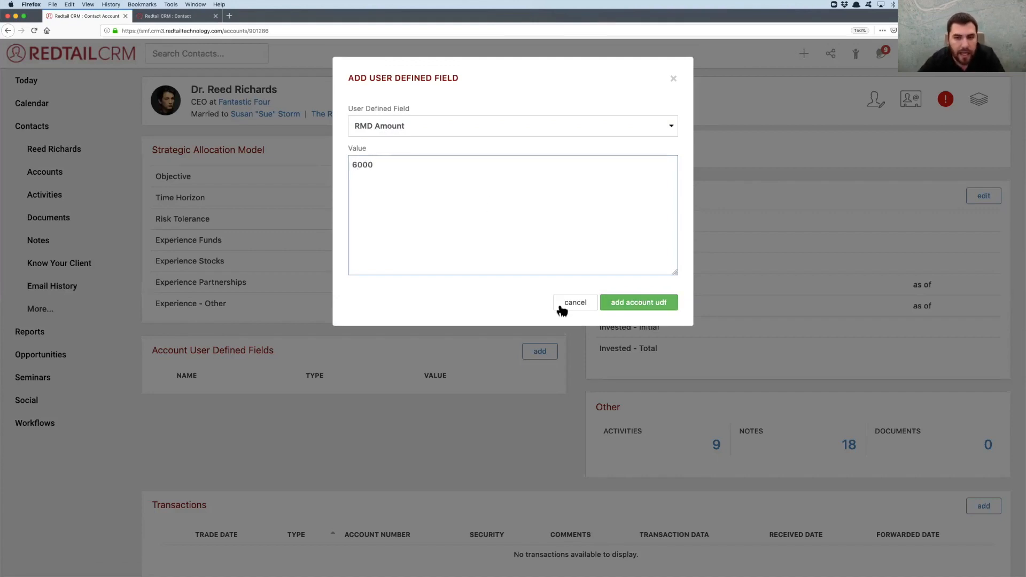
pyautogui.click(647, 304)
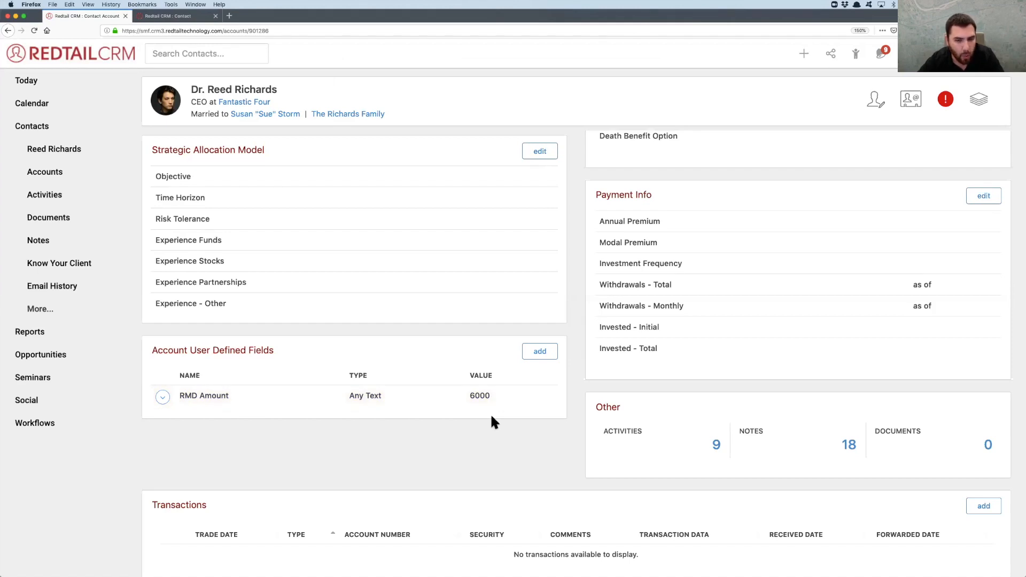
# - Review the account's user defined fields and details up to its assets, and go to the Today page
pyautogui.scroll(4, 491, 416)
pyautogui.scroll(-4, 491, 417)
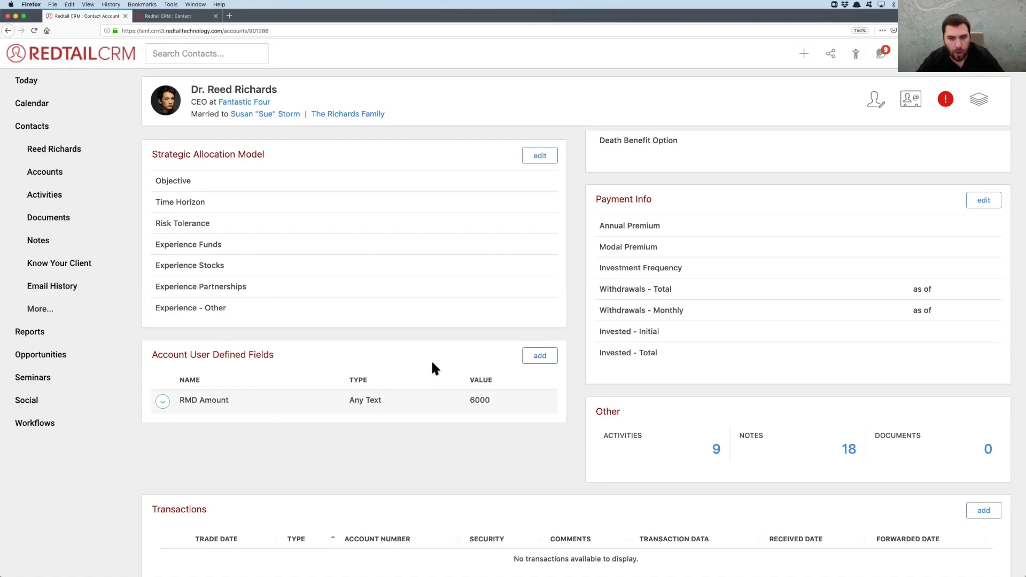
pyautogui.scroll(10, 577, 391)
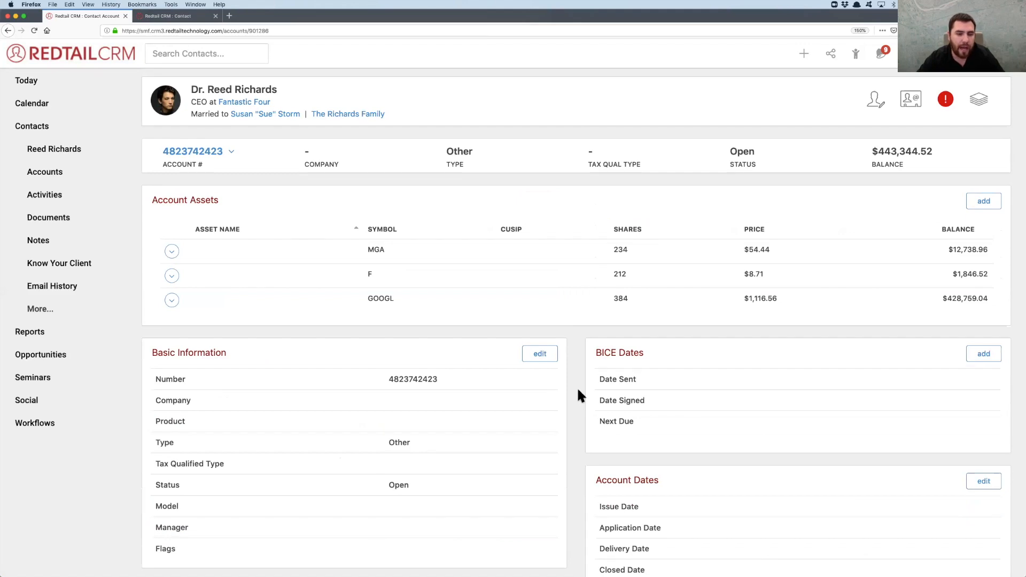
pyautogui.click(66, 84)
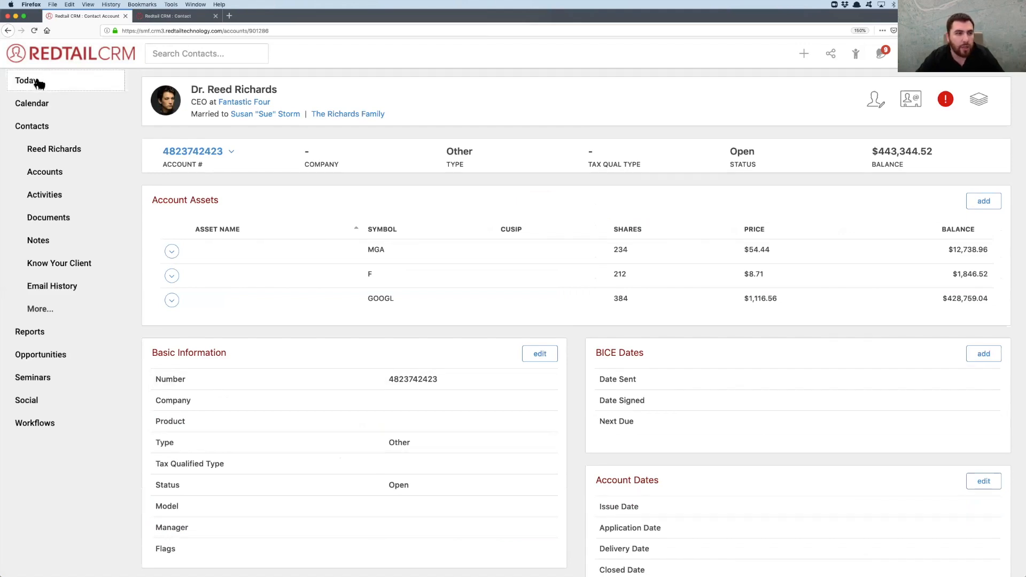